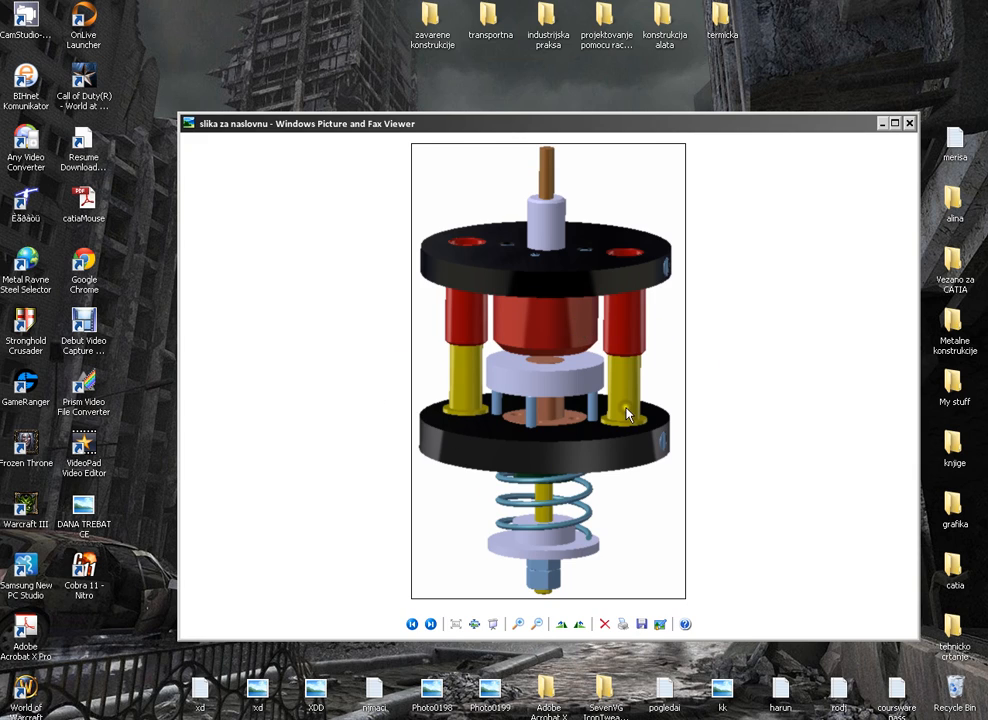
Step: Put away the reference picture, review the part files in the "dijelovi modeliranje - sve" folder, and switch to CATIA V5
{"action": "left_click", "coordinate": [882, 125]}
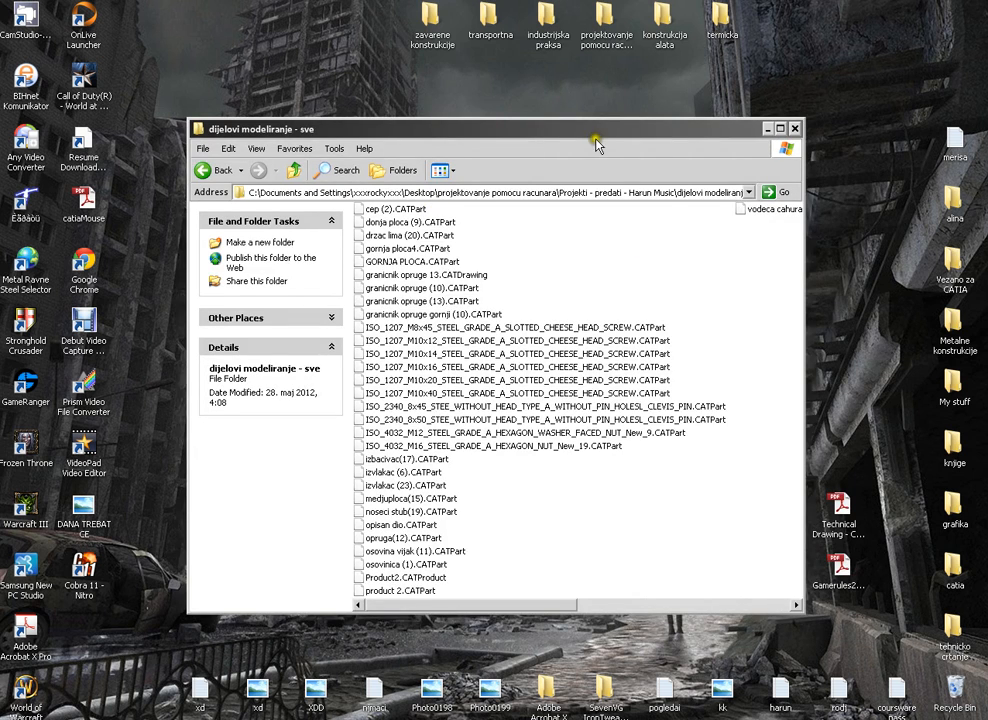
{"action": "left_click_drag", "start_coordinate": [596, 143], "coordinate": [510, 123]}
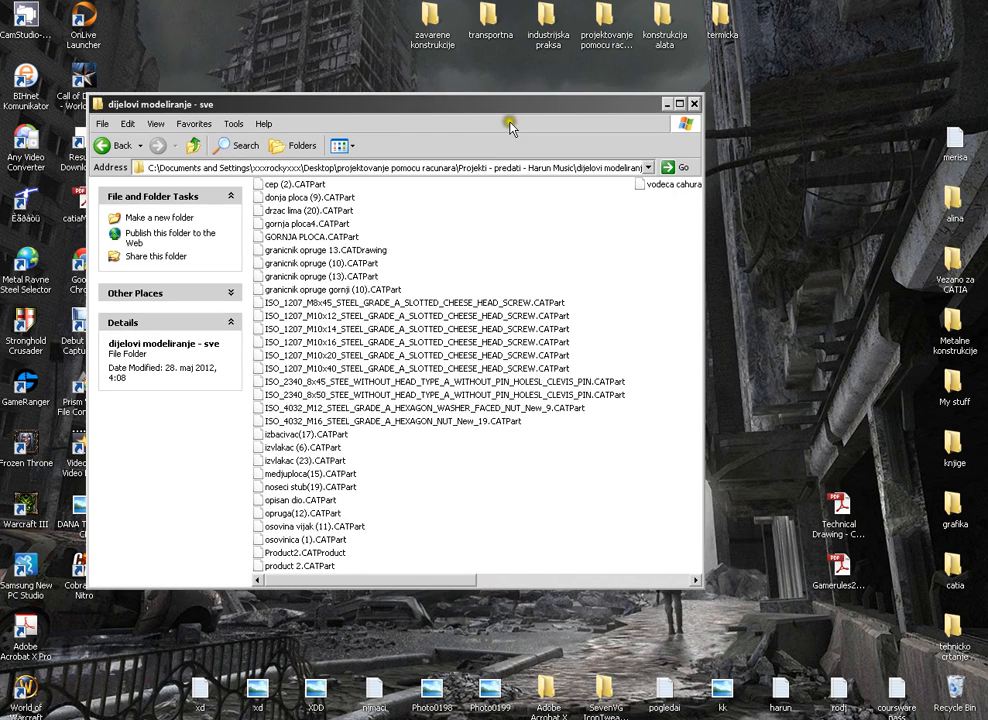
{"action": "left_click", "coordinate": [695, 581]}
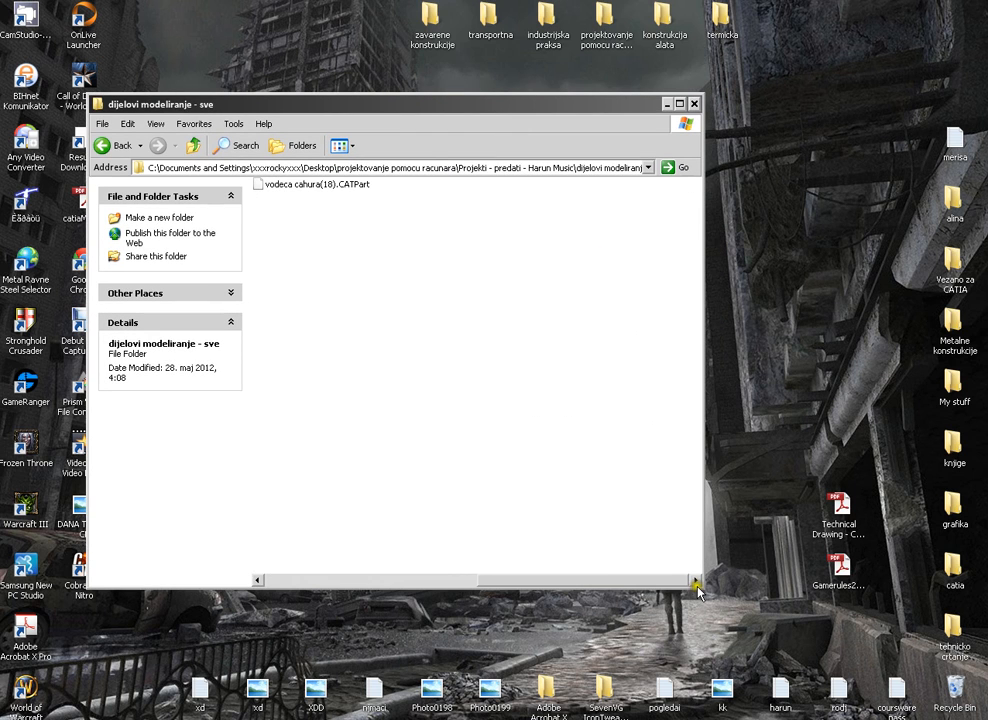
{"action": "left_click", "coordinate": [465, 581]}
{"action": "double_click", "coordinate": [302, 566]}
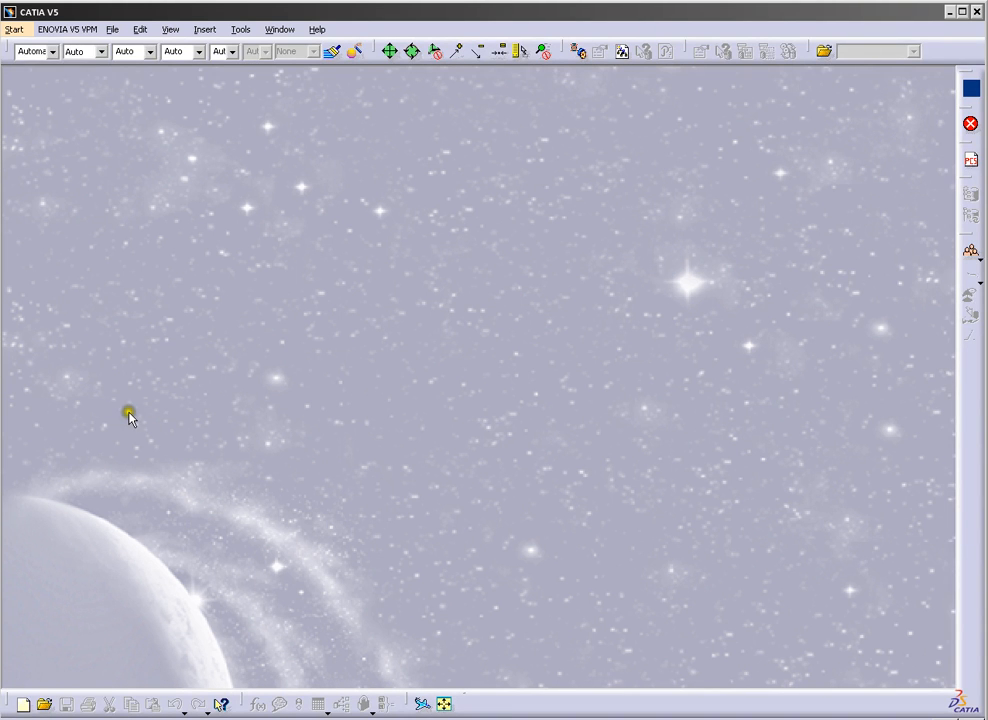
Step: Create a new empty product in the Assembly Design workbench
{"action": "left_click", "coordinate": [14, 29]}
{"action": "mouse_move", "coordinate": [50, 67]}
{"action": "left_click", "coordinate": [250, 83]}
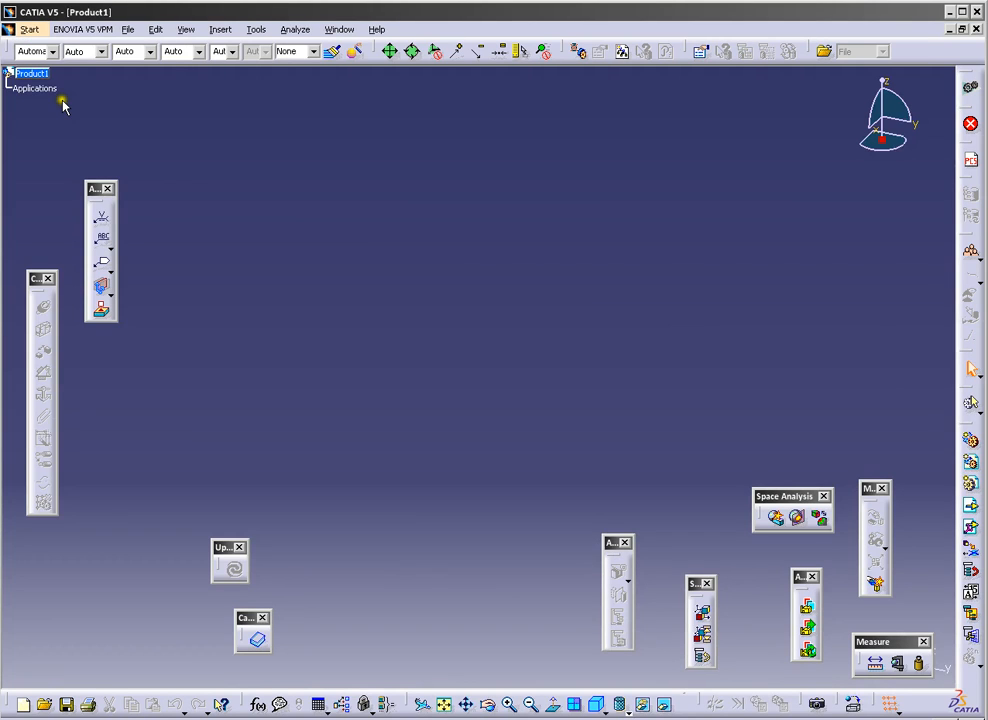
Step: Insert all files of the "dijelovi modeliranje - sve" folder except Product2.CATProduct as existing components of Product1
{"action": "right_click", "coordinate": [36, 74]}
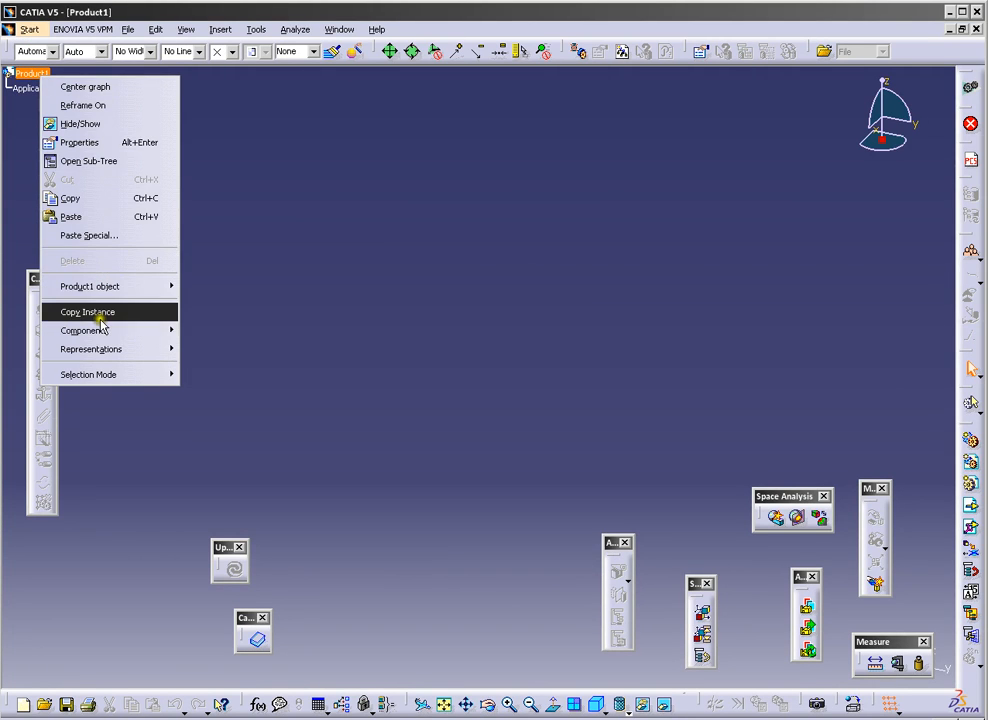
{"action": "mouse_move", "coordinate": [100, 331]}
{"action": "left_click", "coordinate": [243, 404]}
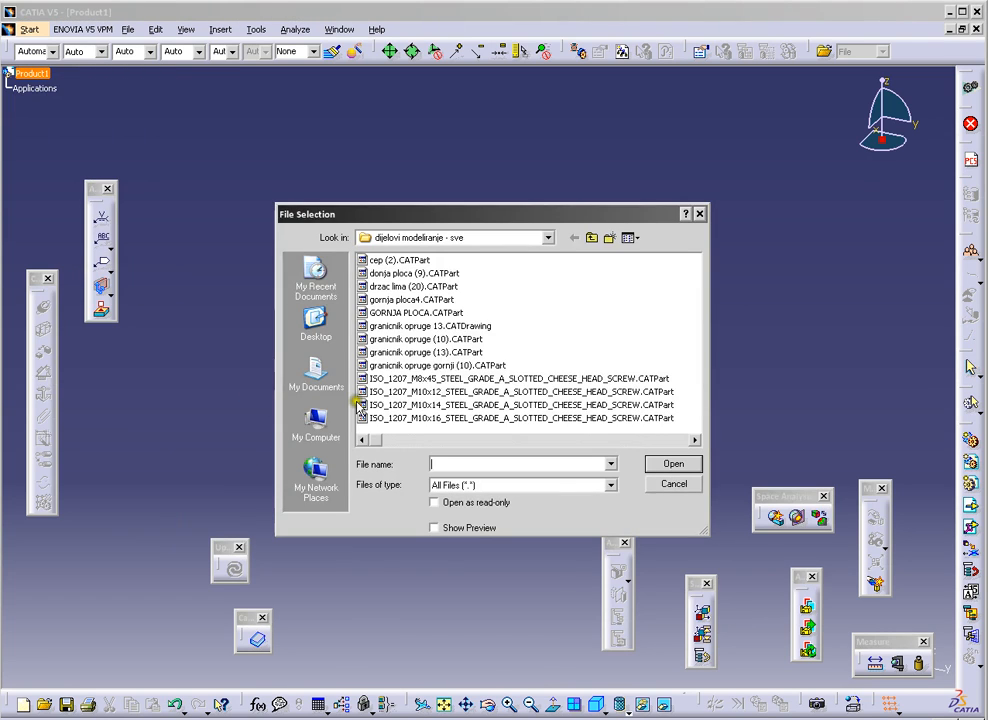
{"action": "left_click", "coordinate": [568, 318]}
{"action": "key", "text": "ctrl+a"}
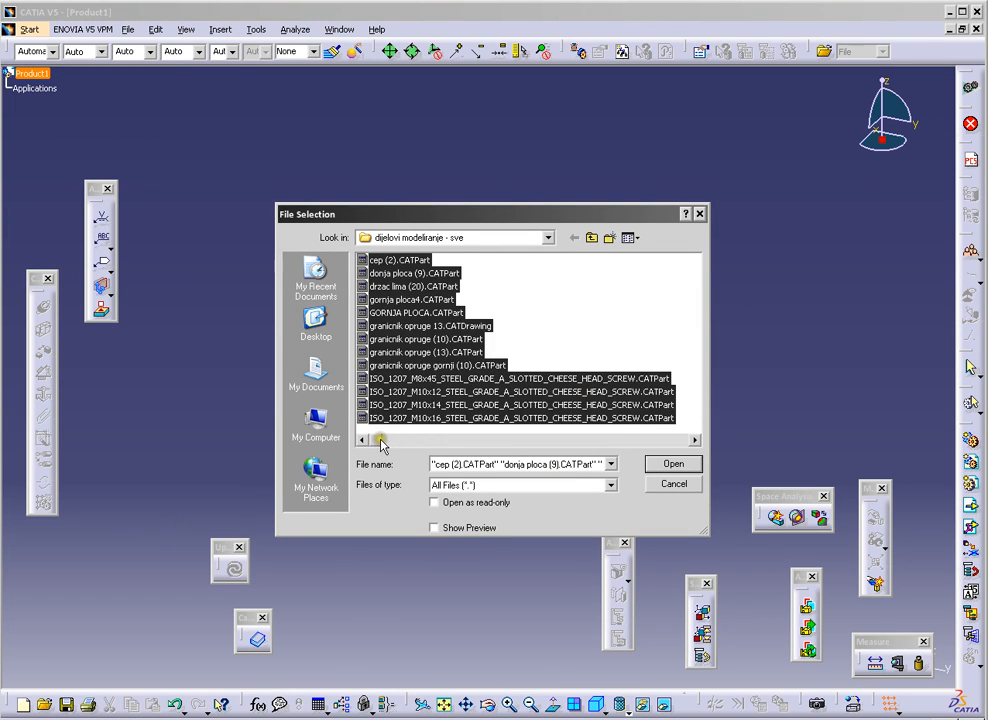
{"action": "left_click_drag", "start_coordinate": [380, 441], "coordinate": [657, 437]}
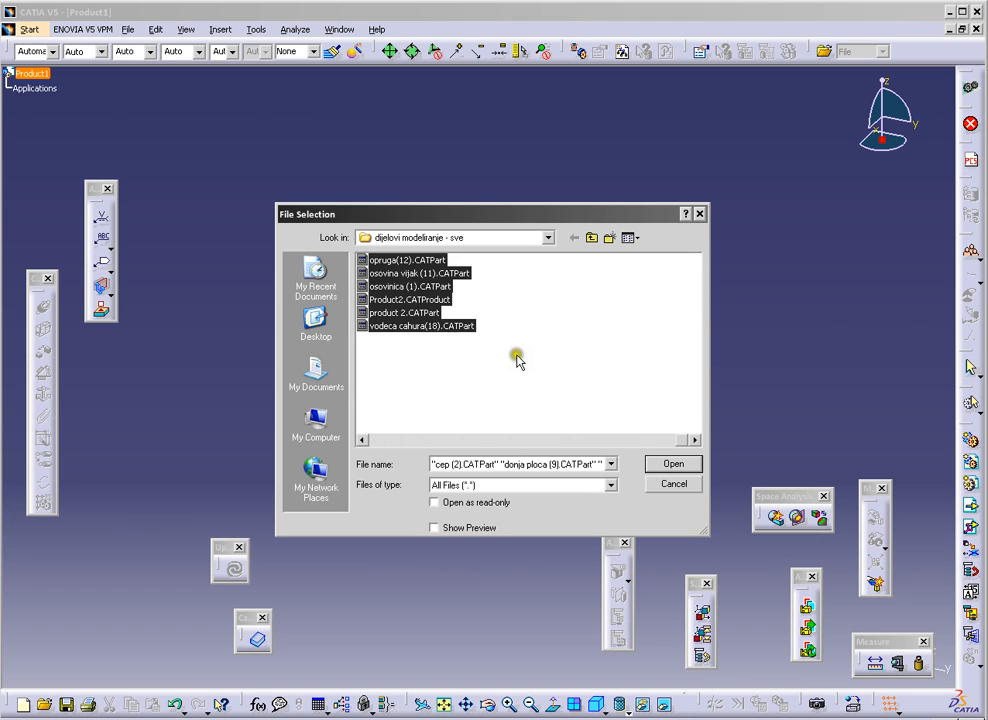
{"action": "left_click", "coordinate": [433, 305], "text": "ctrl"}
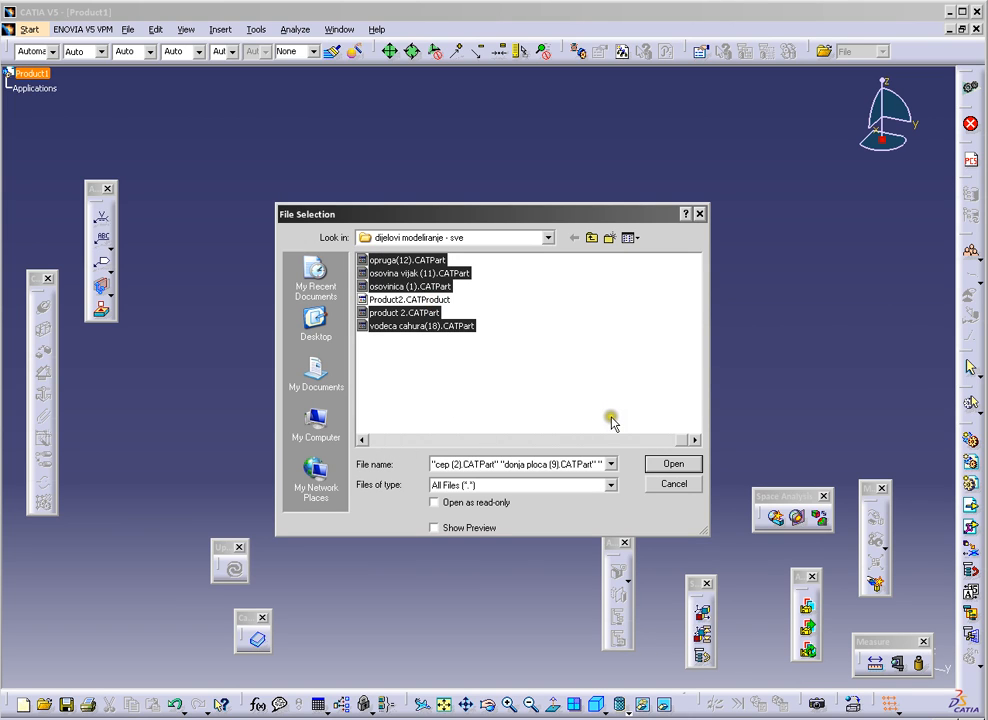
{"action": "left_click", "coordinate": [675, 466]}
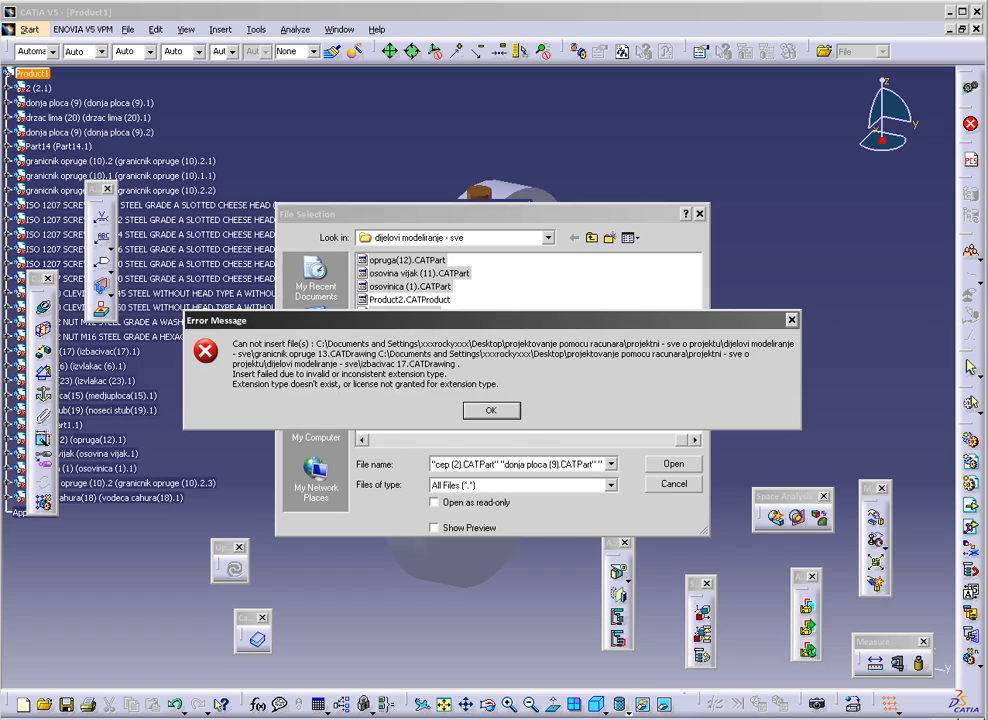
{"action": "left_click", "coordinate": [491, 410]}
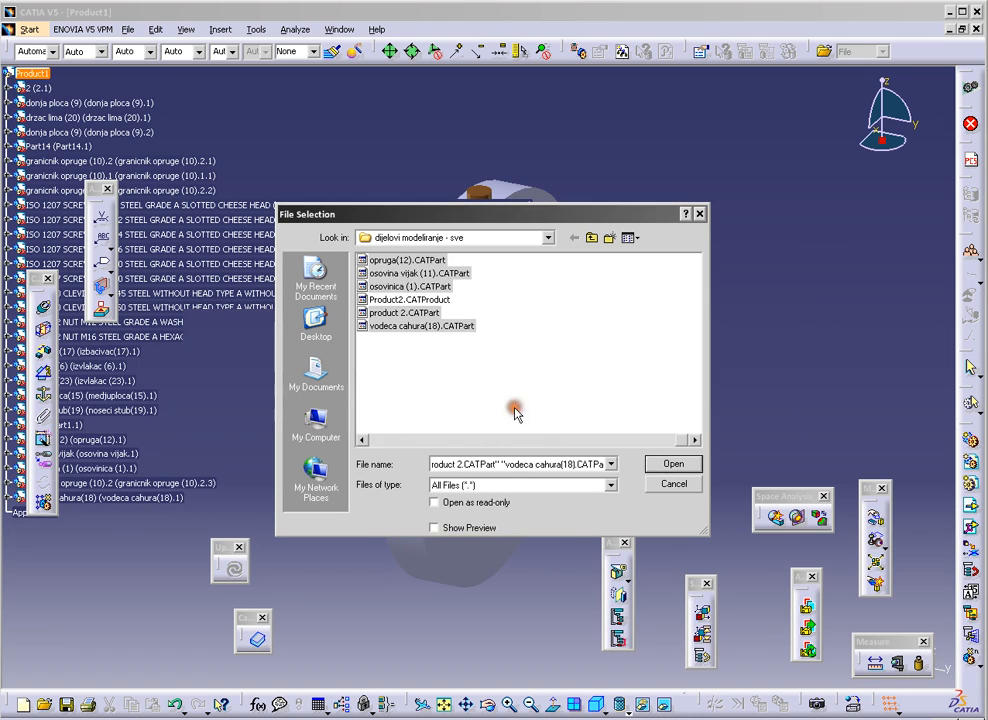
{"action": "left_click", "coordinate": [676, 483]}
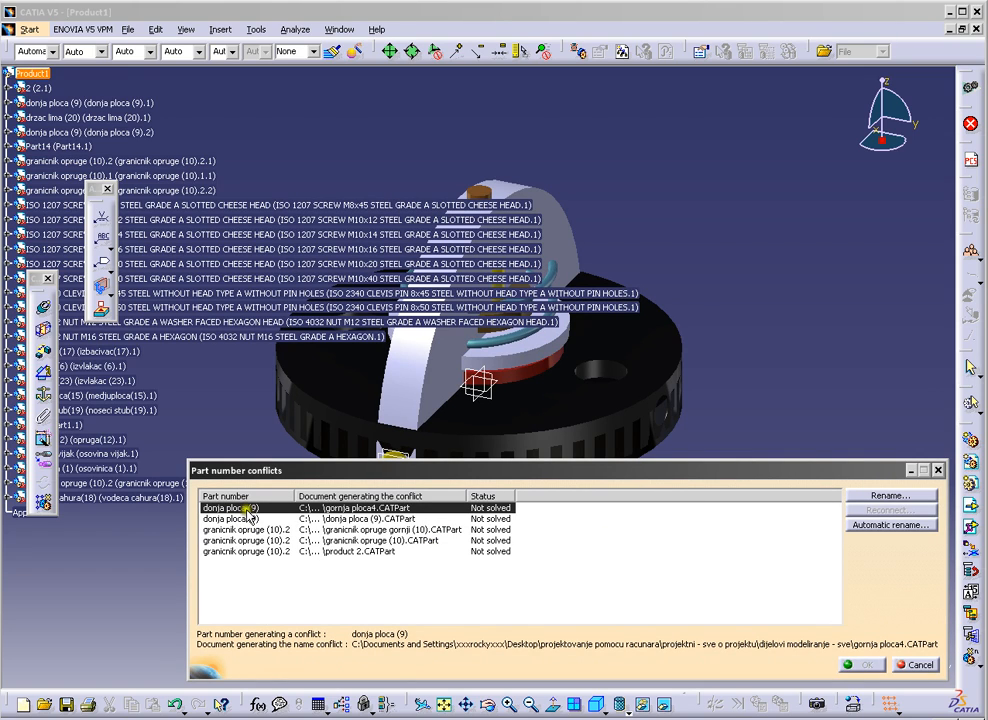
Step: Resolve the part number conflicts of the donja ploca (9) and granicnik opruge (10).2 parts with automatic renaming
{"action": "left_click", "coordinate": [887, 526]}
{"action": "left_click", "coordinate": [905, 525]}
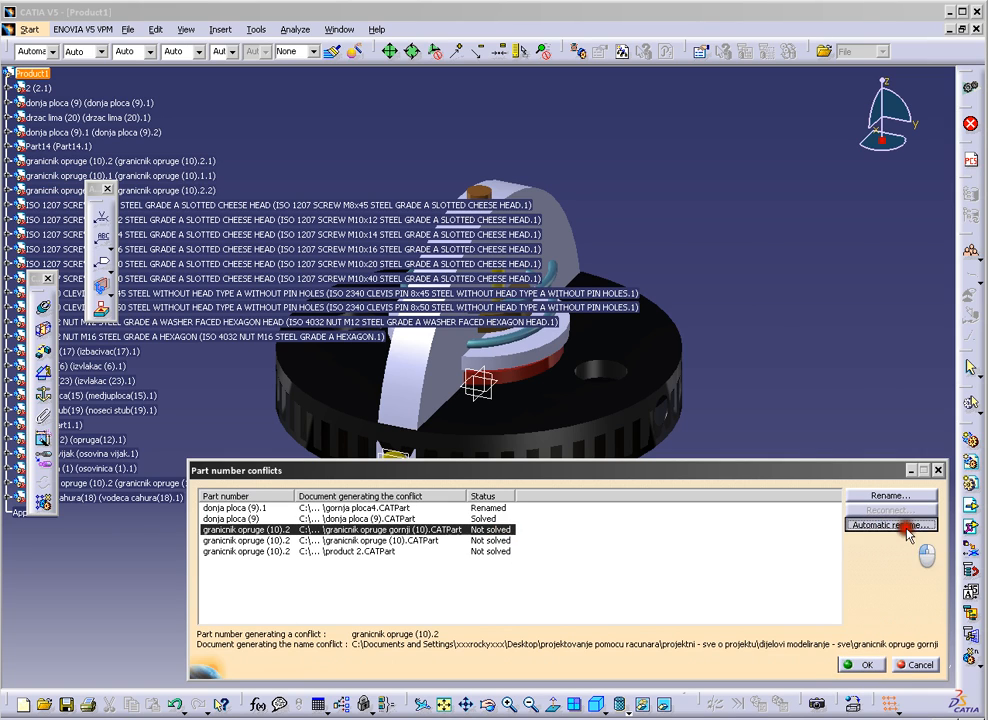
{"action": "left_click", "coordinate": [500, 540]}
{"action": "left_click", "coordinate": [895, 525]}
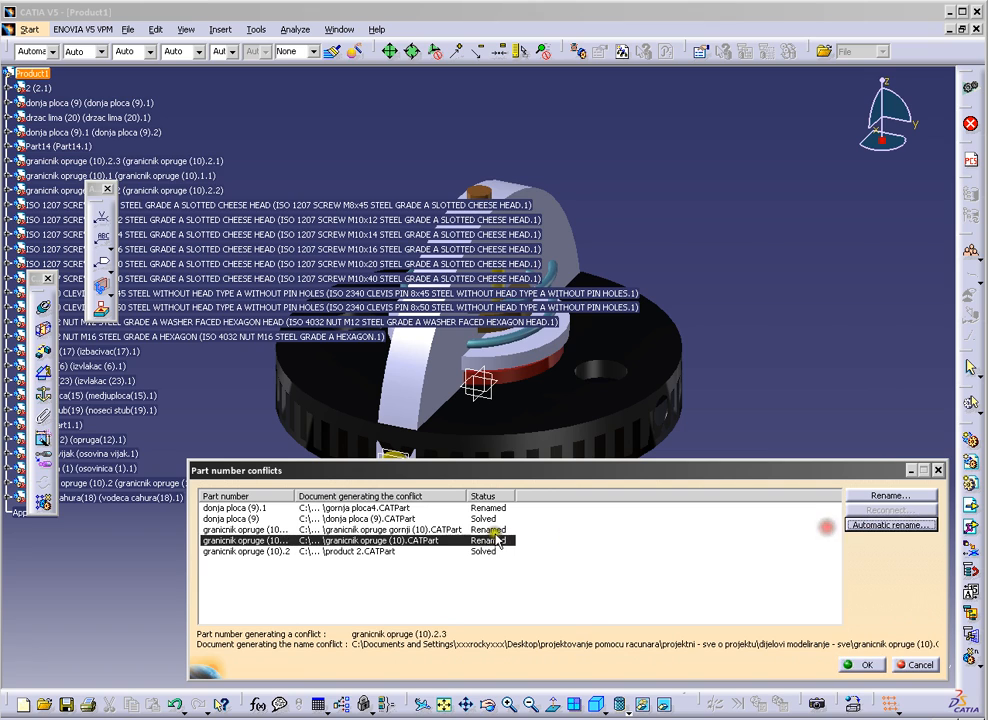
{"action": "left_click", "coordinate": [490, 551]}
{"action": "left_click", "coordinate": [893, 525]}
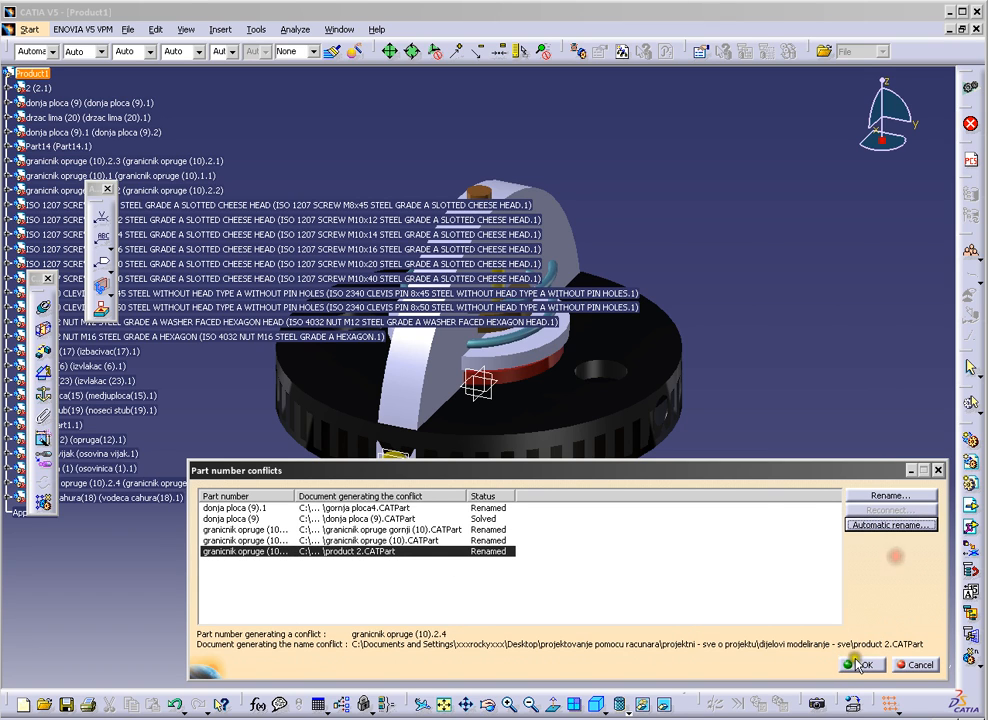
{"action": "left_click", "coordinate": [860, 664]}
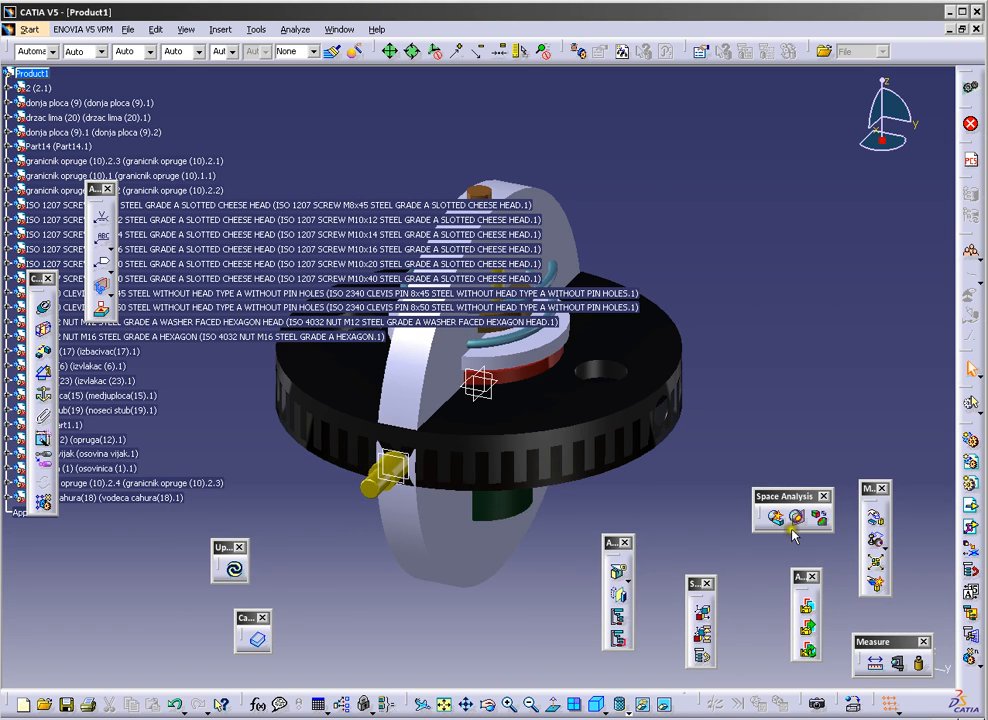
Step: Attach the compass to the large upright light-grey disc and move the disc out of the cluster of parts
{"action": "scroll", "coordinate": [331, 388], "scroll_direction": "down", "scroll_amount": 8}
{"action": "middle_click_drag", "start_coordinate": [278, 469], "coordinate": [399, 434]}
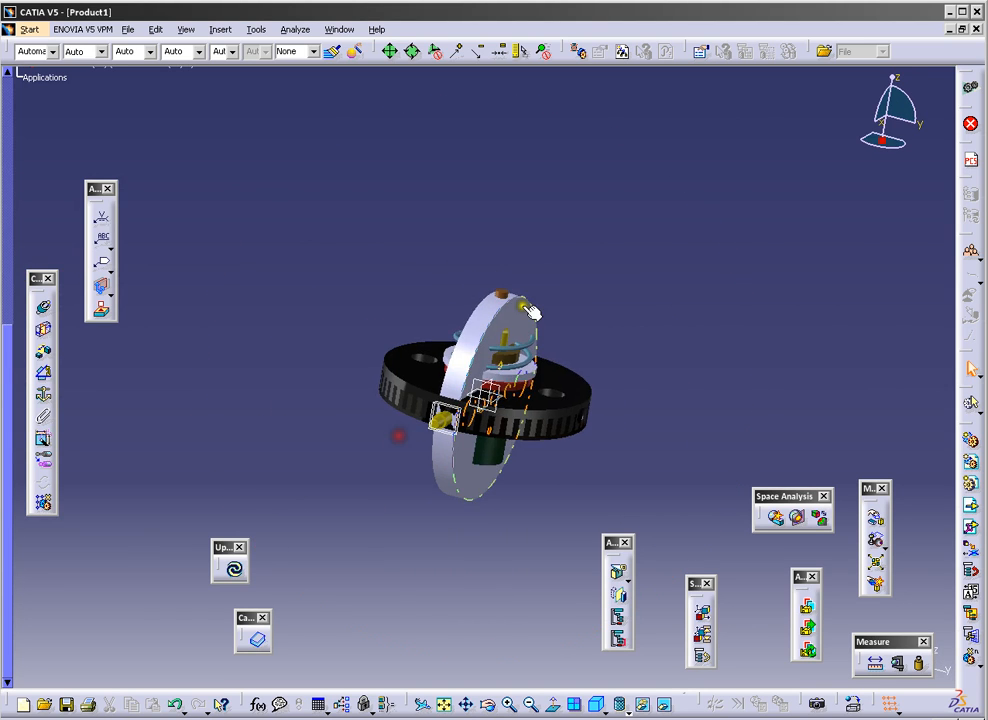
{"action": "middle_click_drag", "start_coordinate": [520, 307], "coordinate": [481, 322]}
{"action": "middle_click_drag", "start_coordinate": [474, 556], "coordinate": [564, 443]}
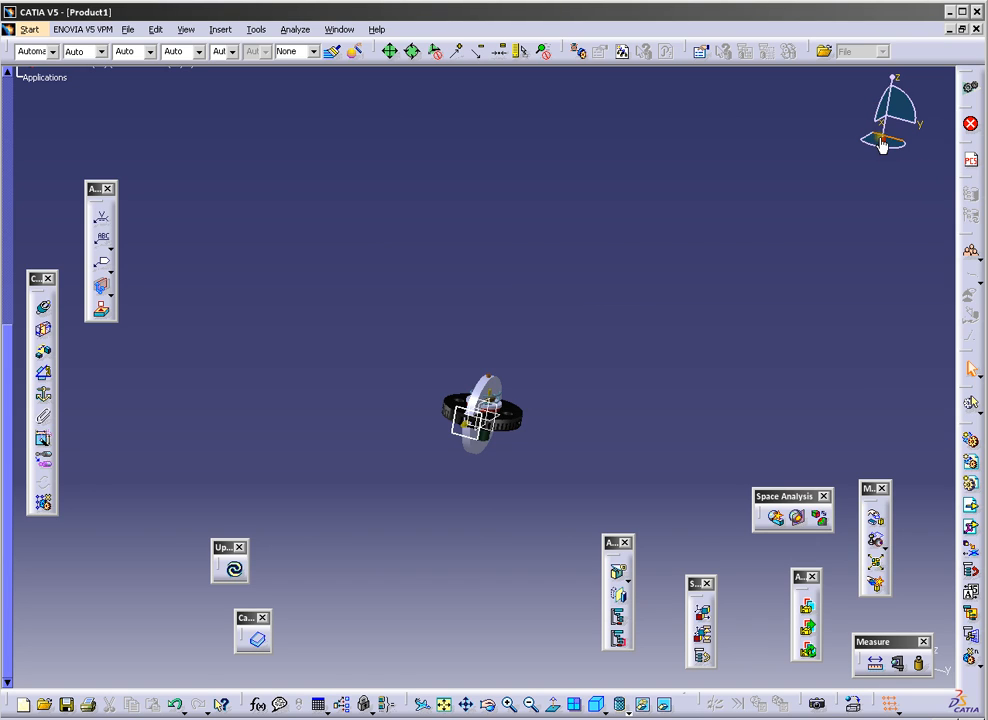
{"action": "left_click_drag", "start_coordinate": [880, 139], "coordinate": [606, 464]}
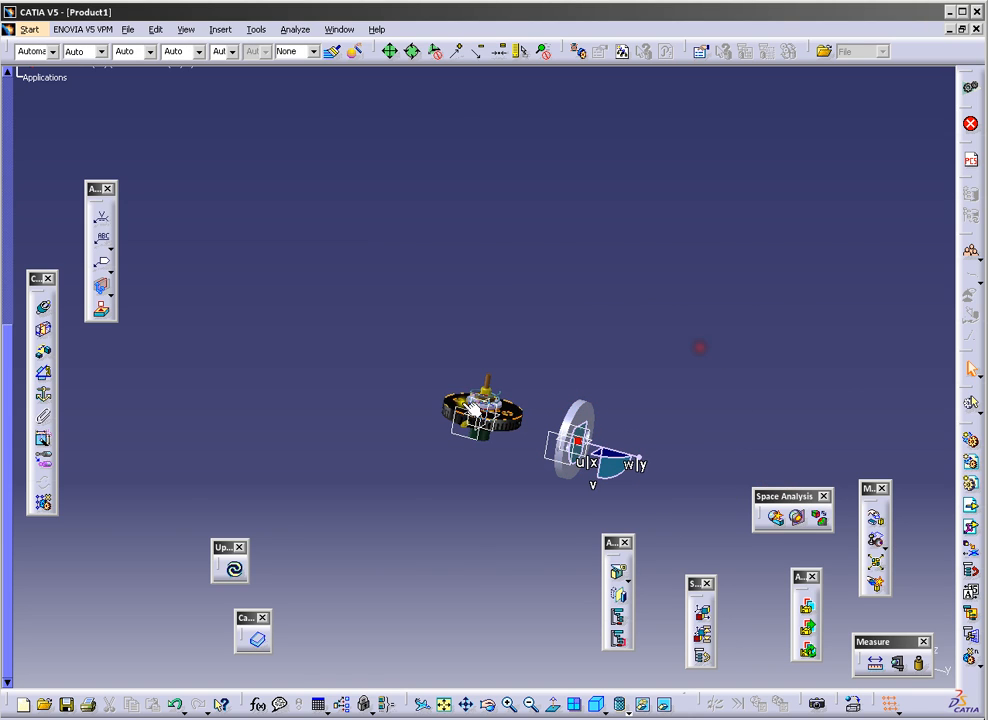
Step: Move the three overlapping black plates out of the cluster with the compass, one above, one beside and one below it
{"action": "left_click", "coordinate": [513, 429]}
{"action": "left_click_drag", "start_coordinate": [600, 452], "coordinate": [396, 232]}
{"action": "left_click", "coordinate": [510, 425]}
{"action": "left_click", "coordinate": [521, 419]}
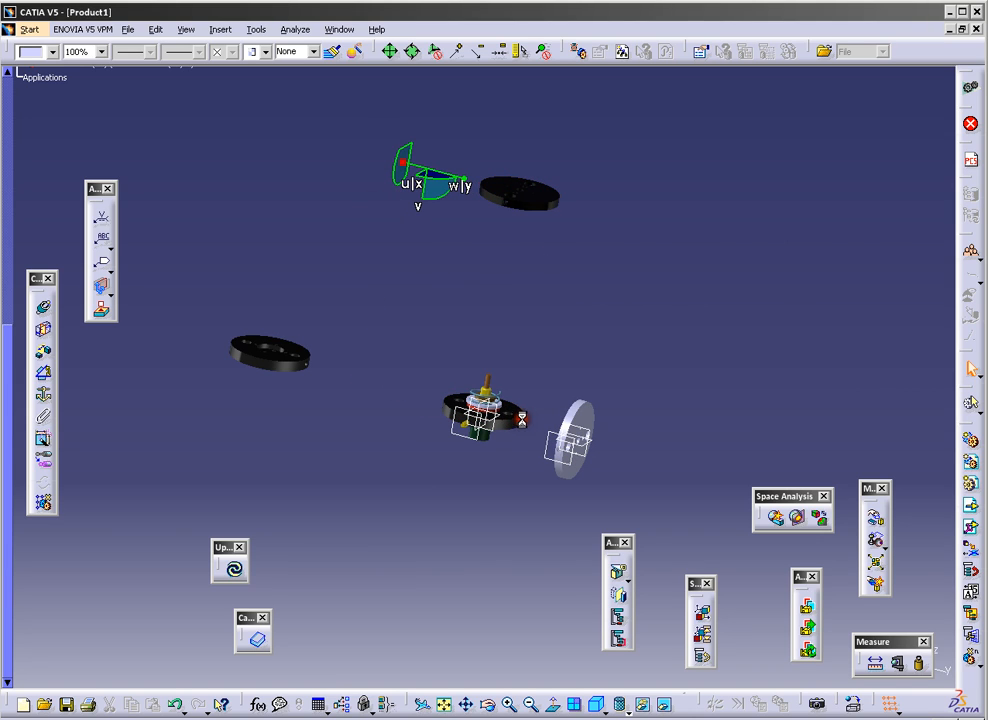
{"action": "left_click_drag", "start_coordinate": [408, 172], "coordinate": [365, 413]}
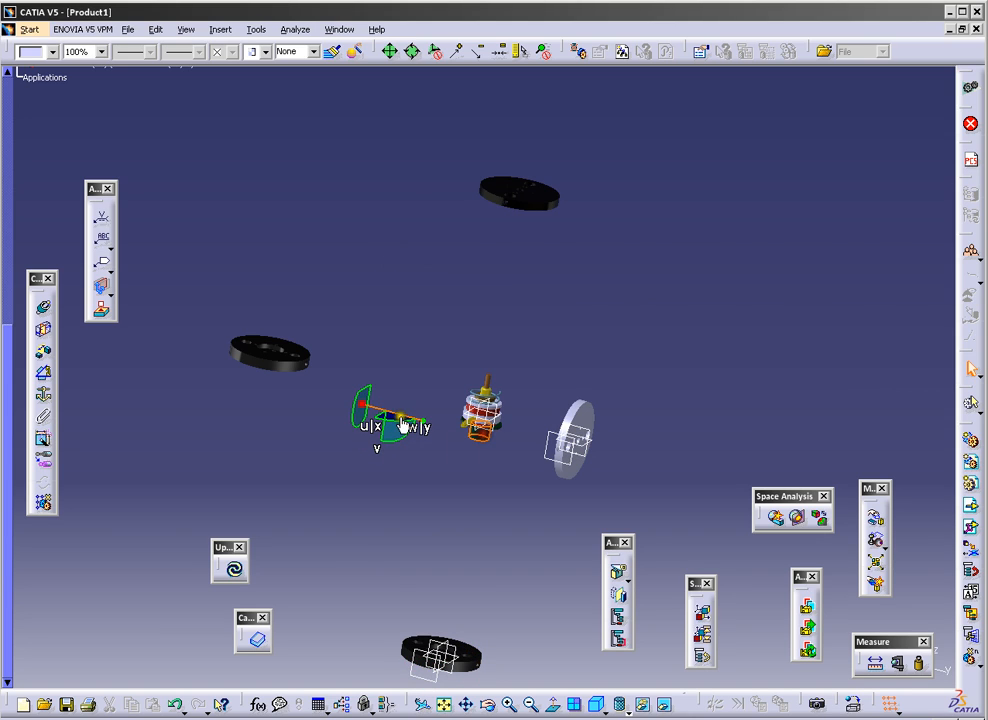
Step: Pull the dark green parts, the thick light-grey ring, the red ring and the red sleeve out of the cluster with the compass
{"action": "left_click_drag", "start_coordinate": [362, 404], "coordinate": [383, 430]}
{"action": "left_click", "coordinate": [489, 431]}
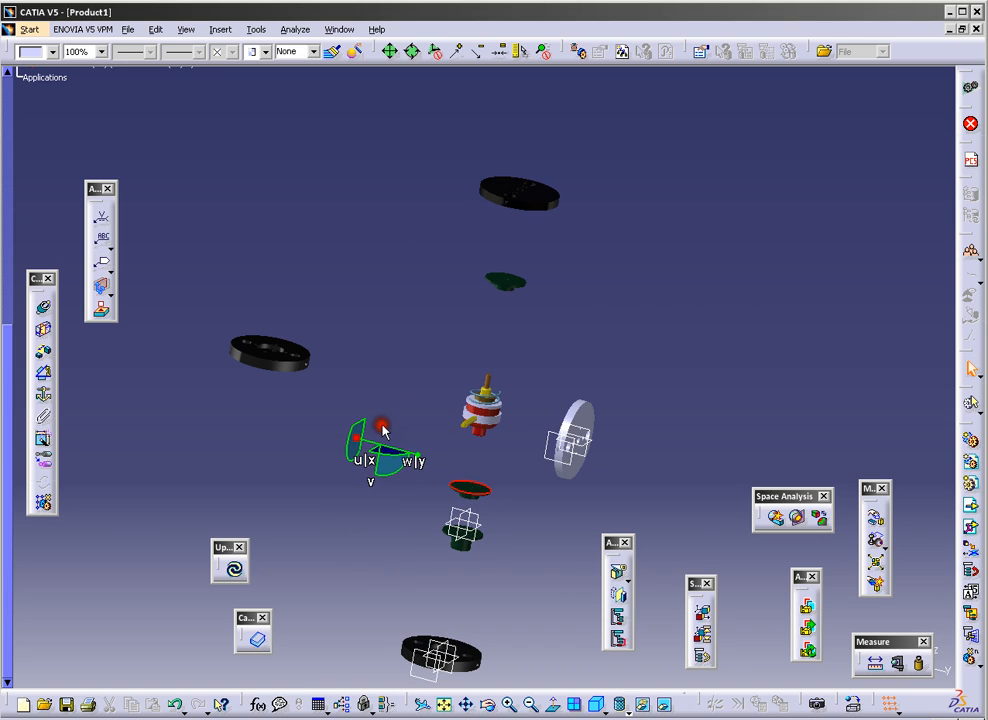
{"action": "left_click", "coordinate": [496, 428]}
{"action": "left_click_drag", "start_coordinate": [388, 450], "coordinate": [408, 458]}
{"action": "left_click", "coordinate": [501, 432]}
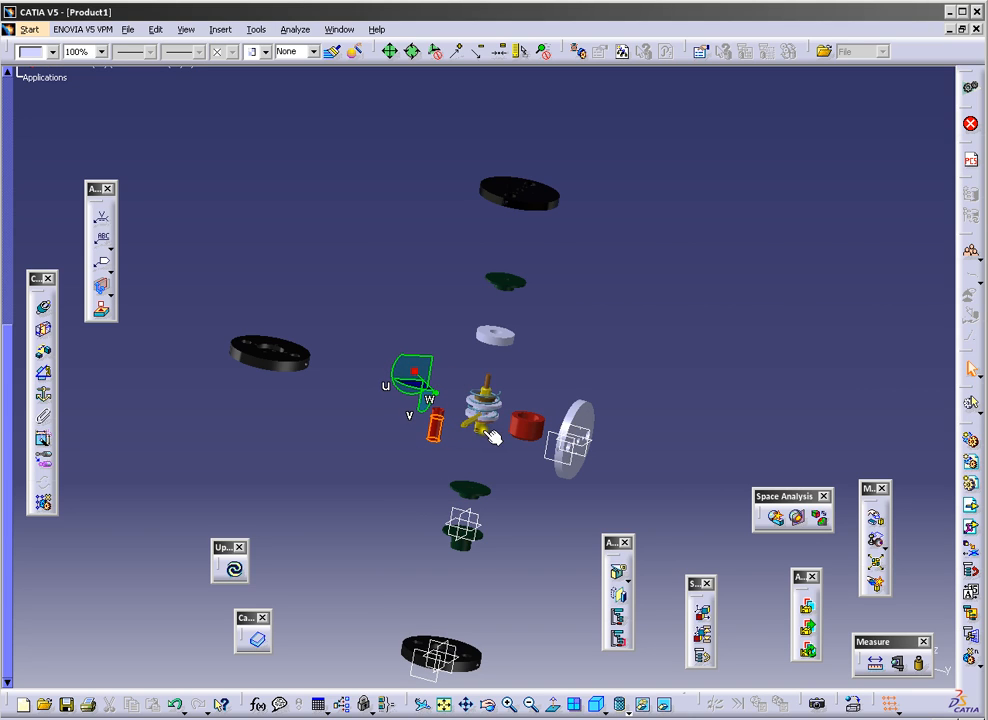
Step: Move the two yellow pins, the brown rod and the copper flanged part out of the cluster with the compass
{"action": "left_click", "coordinate": [485, 431]}
{"action": "left_click_drag", "start_coordinate": [438, 393], "coordinate": [399, 346]}
{"action": "left_click", "coordinate": [476, 393]}
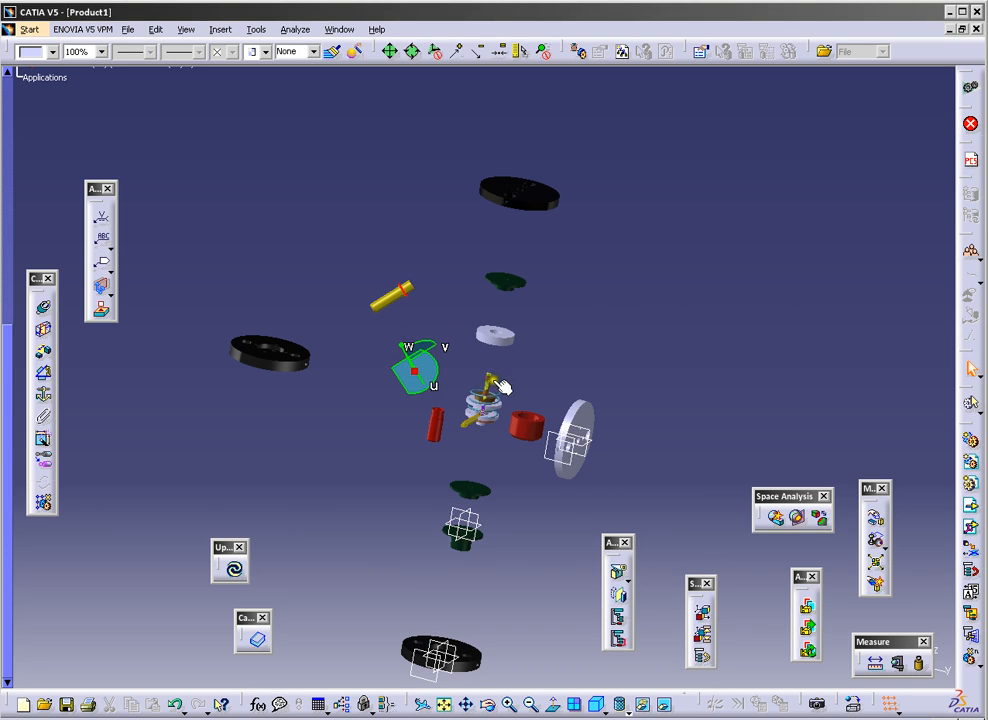
{"action": "left_click_drag", "start_coordinate": [432, 355], "coordinate": [304, 444]}
{"action": "left_click", "coordinate": [483, 425]}
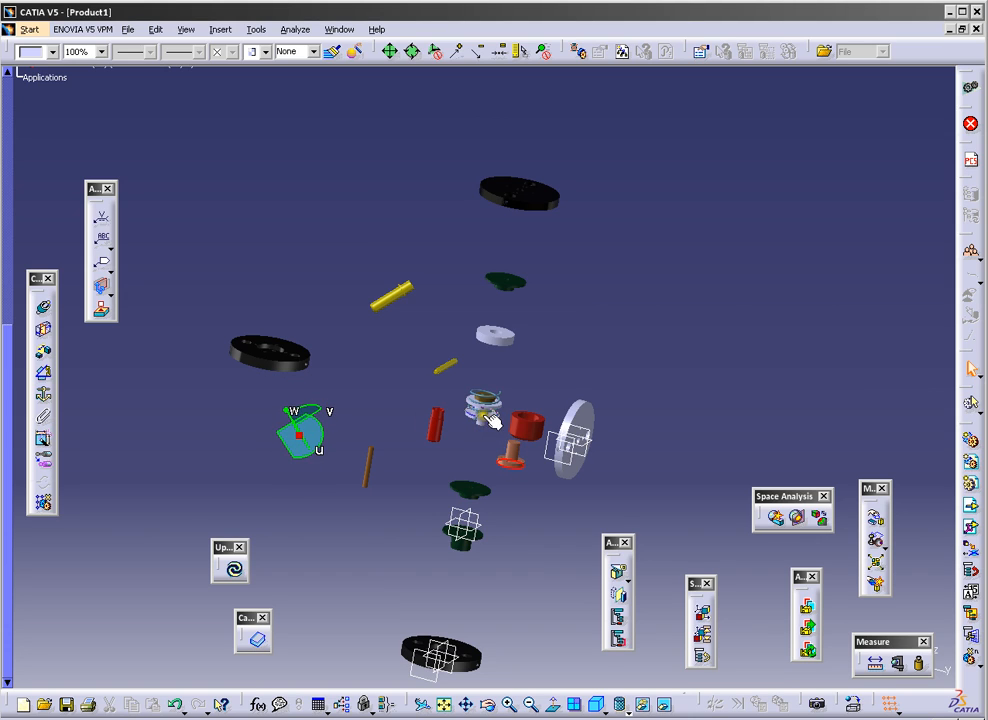
Step: Spread out the thin light-grey discs, brass bushing, spring and small sleeve, and detach the compass from the parts
{"action": "left_click", "coordinate": [489, 428]}
{"action": "left_click_drag", "start_coordinate": [329, 413], "coordinate": [390, 378]}
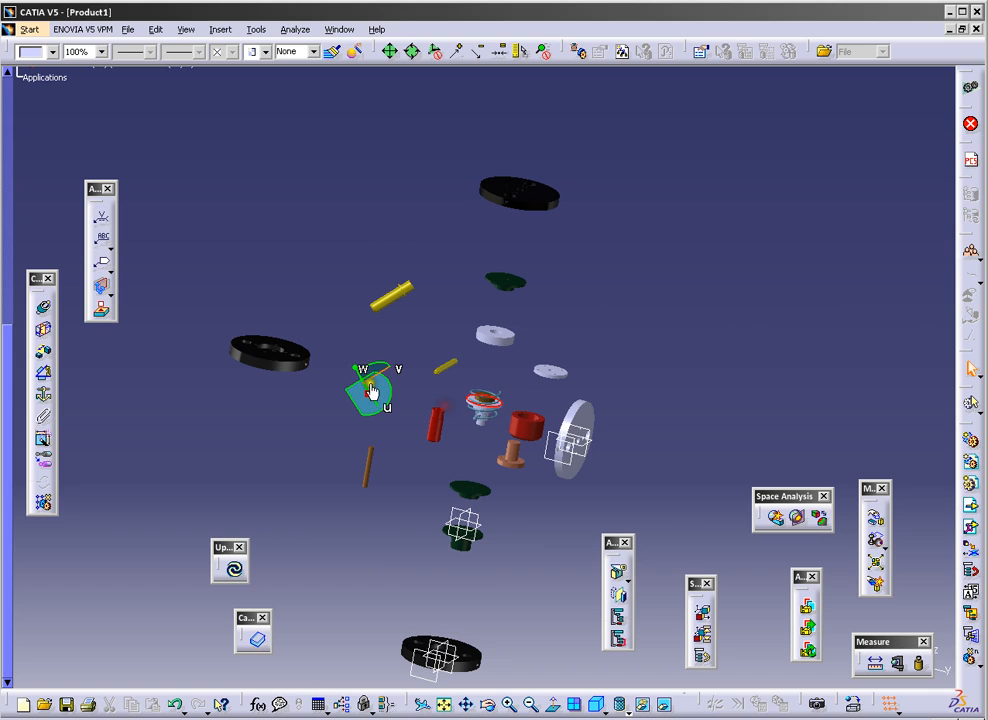
{"action": "left_click_drag", "start_coordinate": [379, 380], "coordinate": [187, 427]}
{"action": "left_click", "coordinate": [484, 405]}
{"action": "left_click", "coordinate": [490, 403]}
{"action": "left_click", "coordinate": [487, 411]}
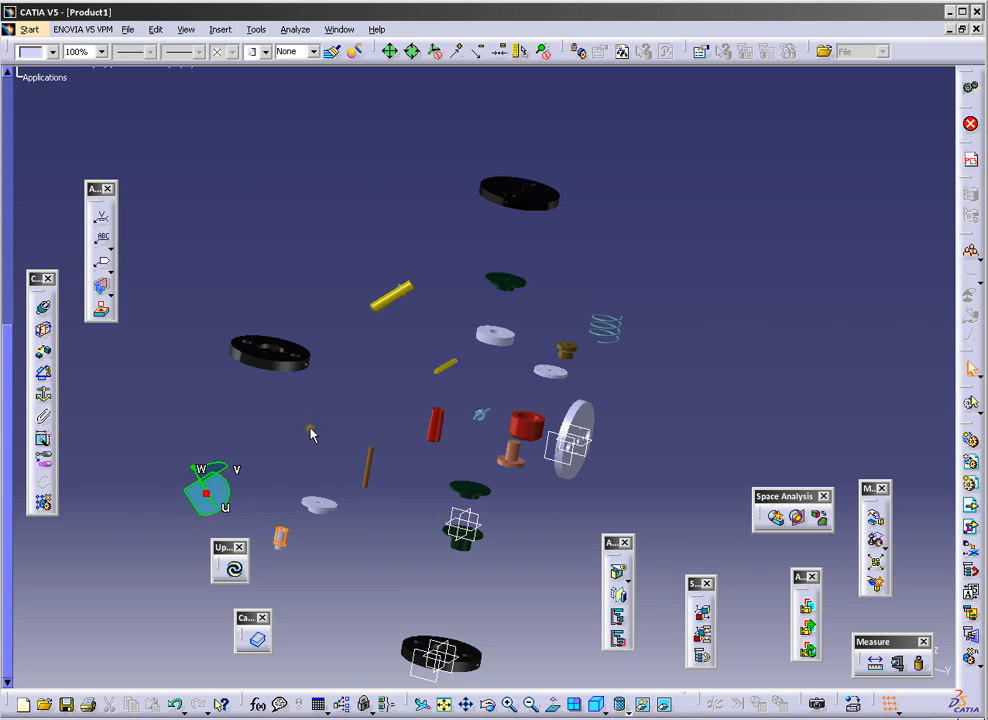
{"action": "middle_click_drag", "start_coordinate": [316, 310], "coordinate": [452, 354]}
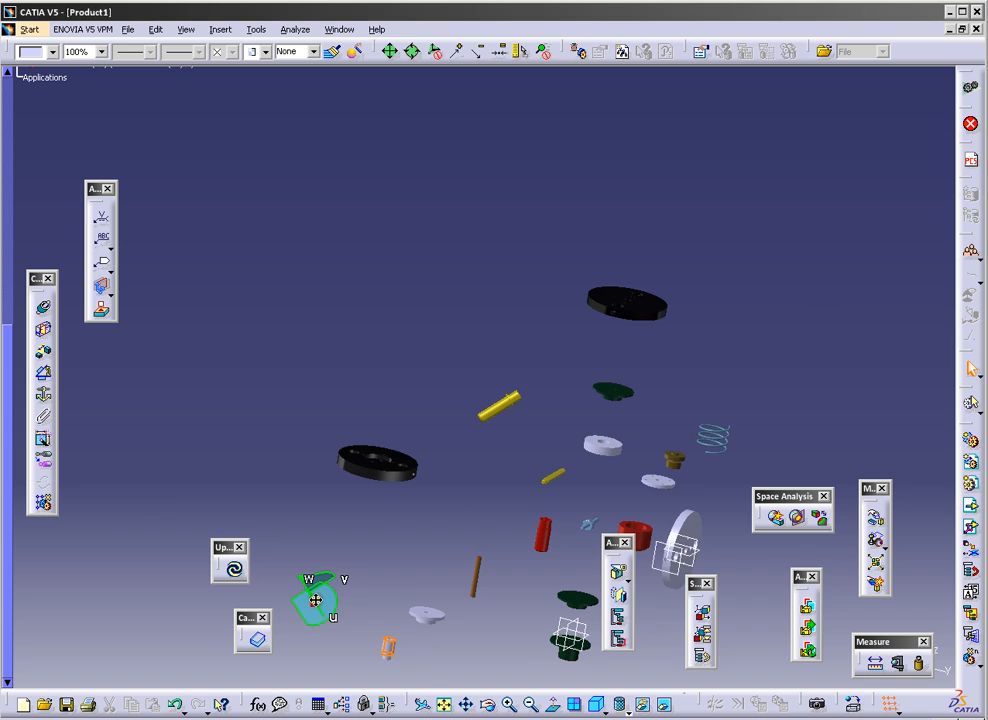
{"action": "left_click_drag", "start_coordinate": [315, 600], "coordinate": [880, 130]}
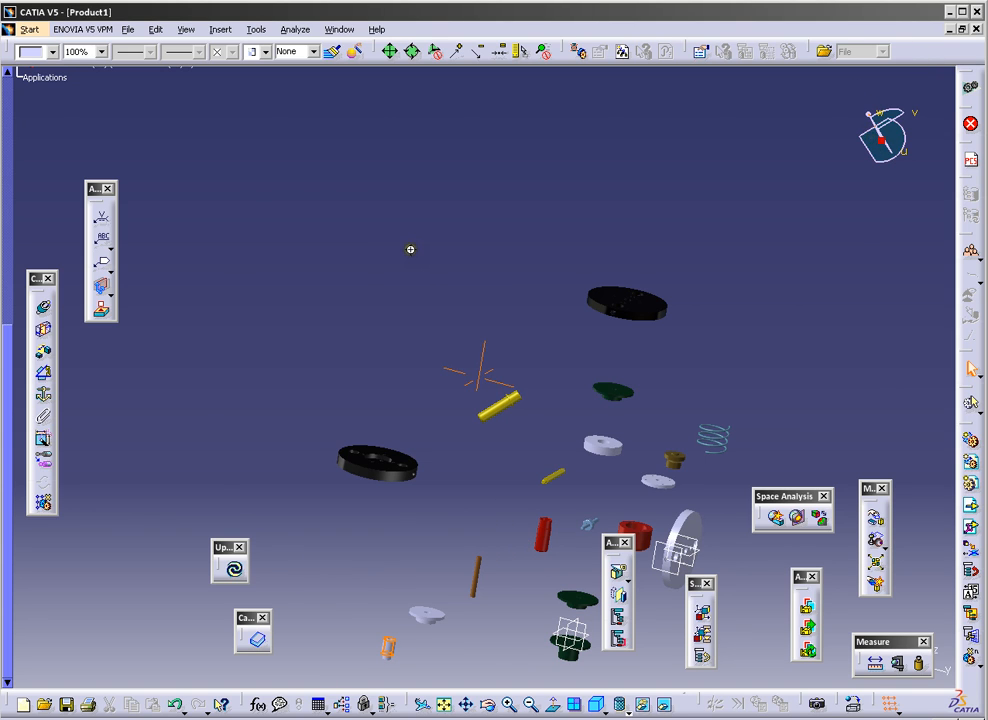
Step: Fix the black plate with the large central bore in place with a Fix constraint
{"action": "middle_click_drag", "start_coordinate": [410, 250], "coordinate": [352, 290]}
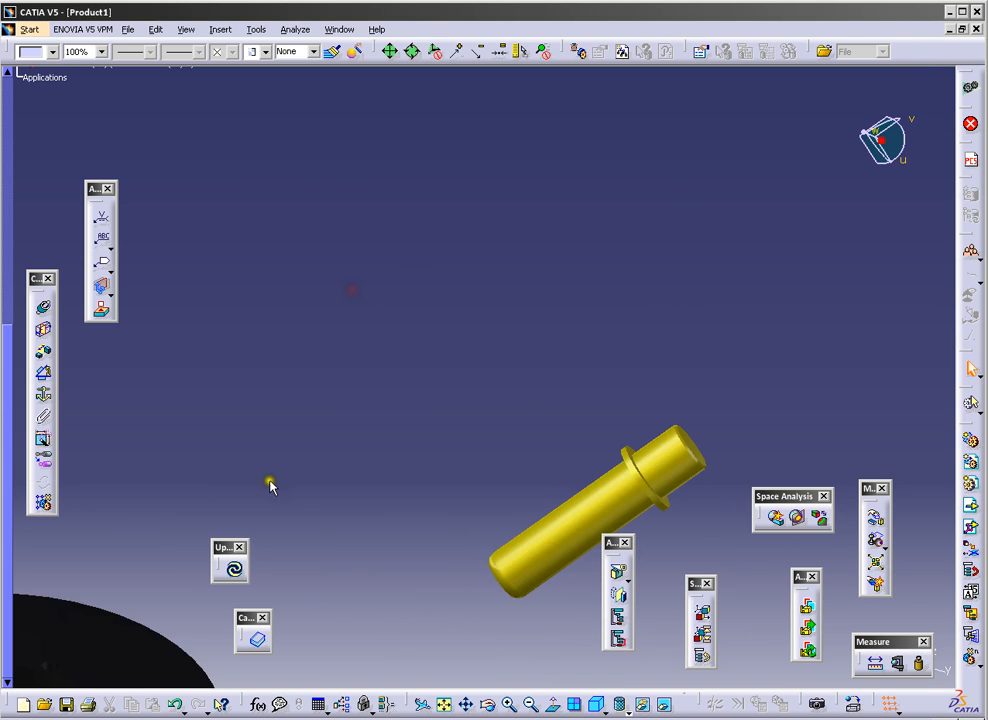
{"action": "middle_click_drag", "start_coordinate": [160, 550], "coordinate": [500, 426]}
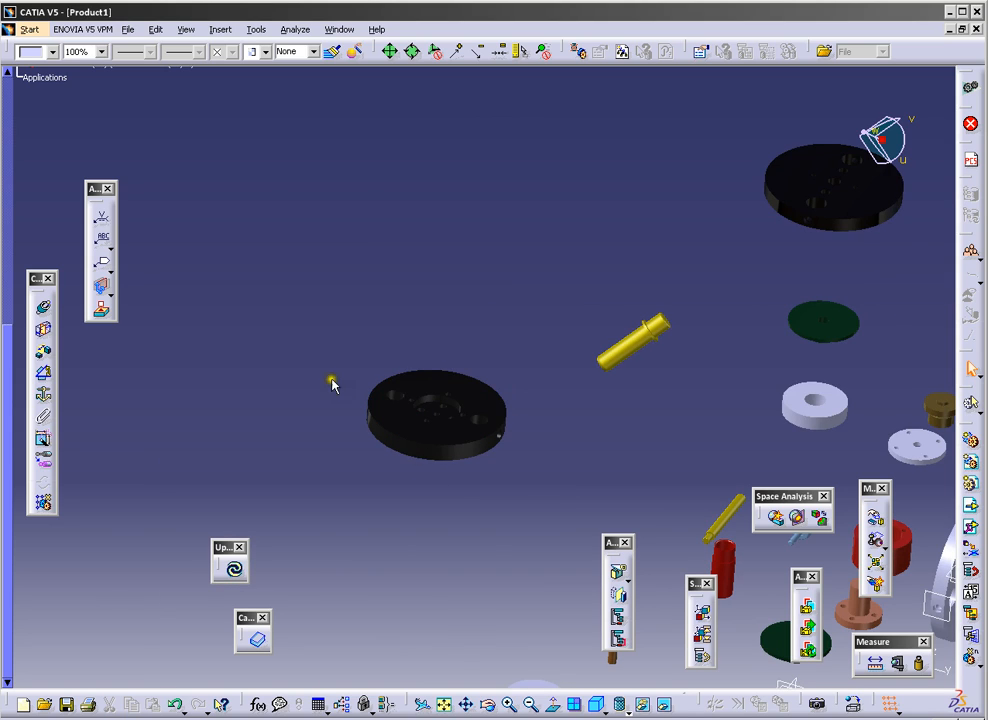
{"action": "left_click", "coordinate": [415, 405]}
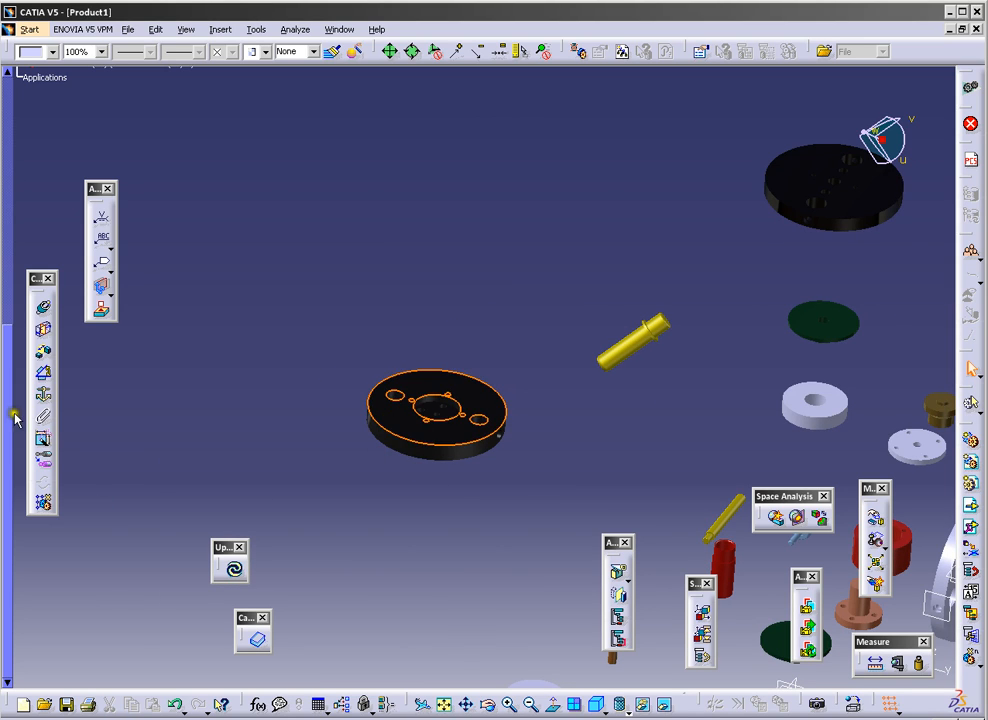
{"action": "left_click", "coordinate": [42, 400]}
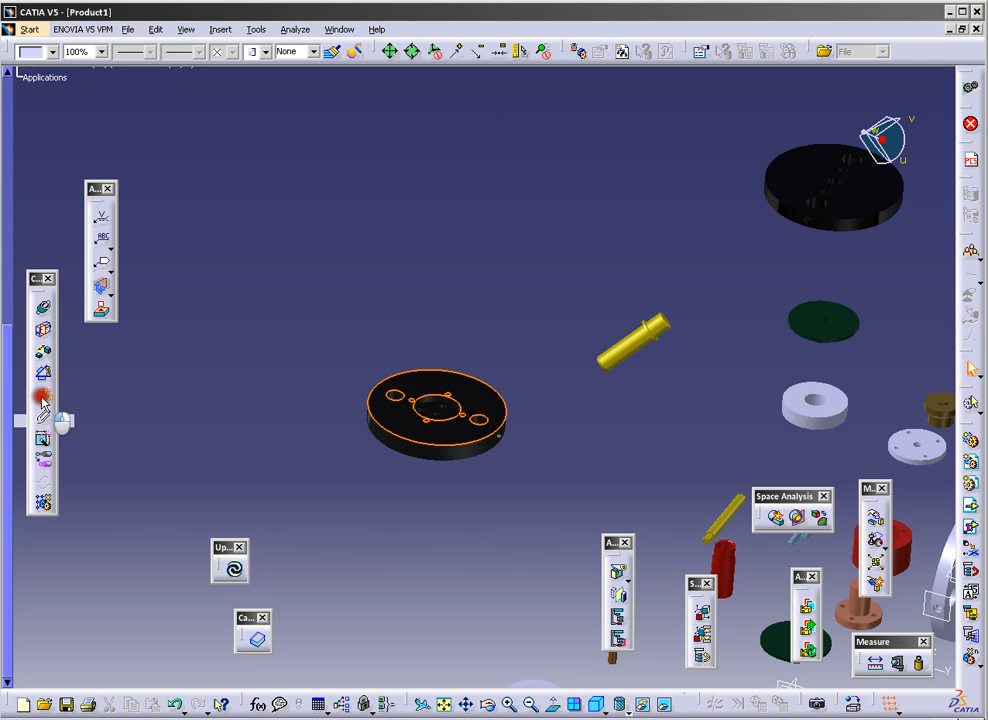
{"action": "middle_click_drag", "start_coordinate": [475, 332], "coordinate": [465, 399]}
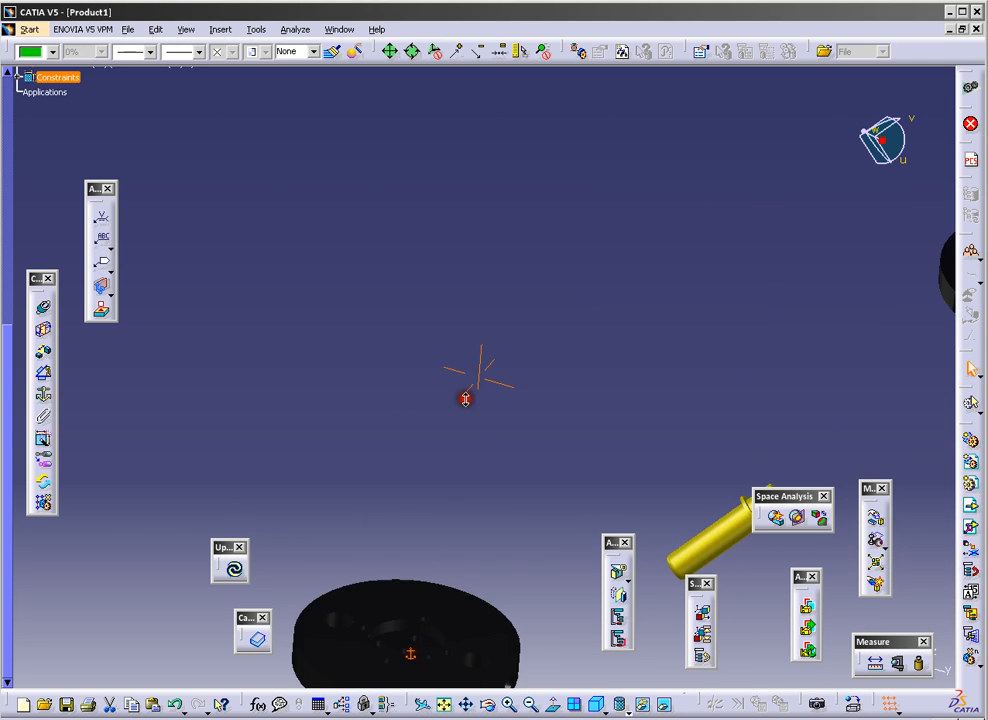
Step: Align the copper flanged part's axis with the fixed black plate's central axis using a Coincidence constraint and update the assembly
{"action": "middle_click_drag", "start_coordinate": [425, 627], "coordinate": [466, 284]}
{"action": "middle_click_drag", "start_coordinate": [453, 367], "coordinate": [406, 412]}
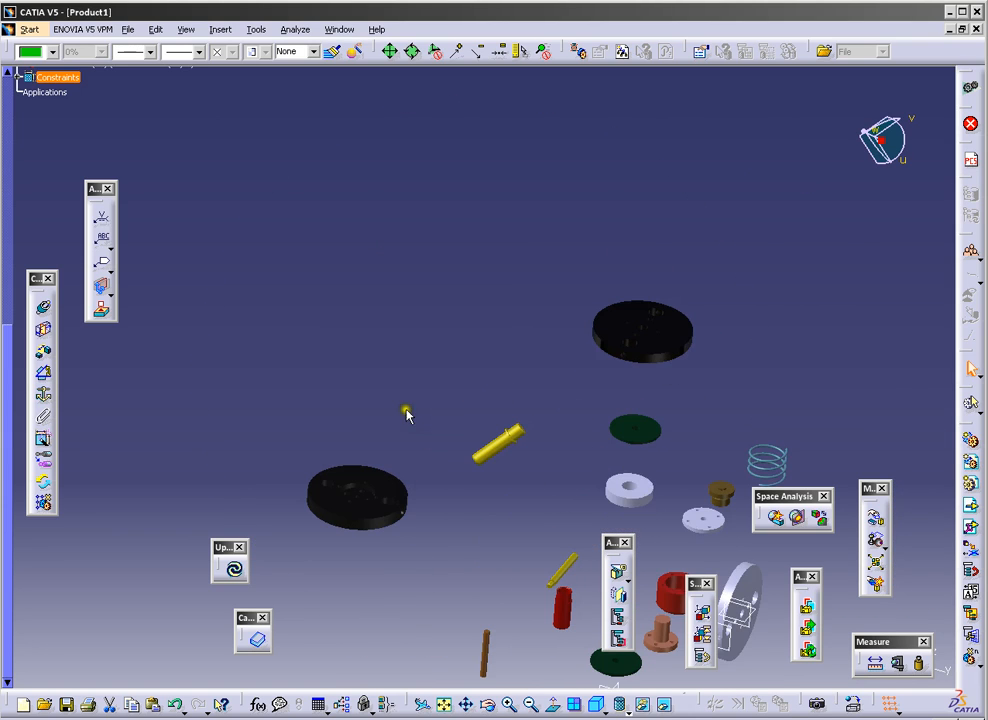
{"action": "left_click", "coordinate": [42, 306]}
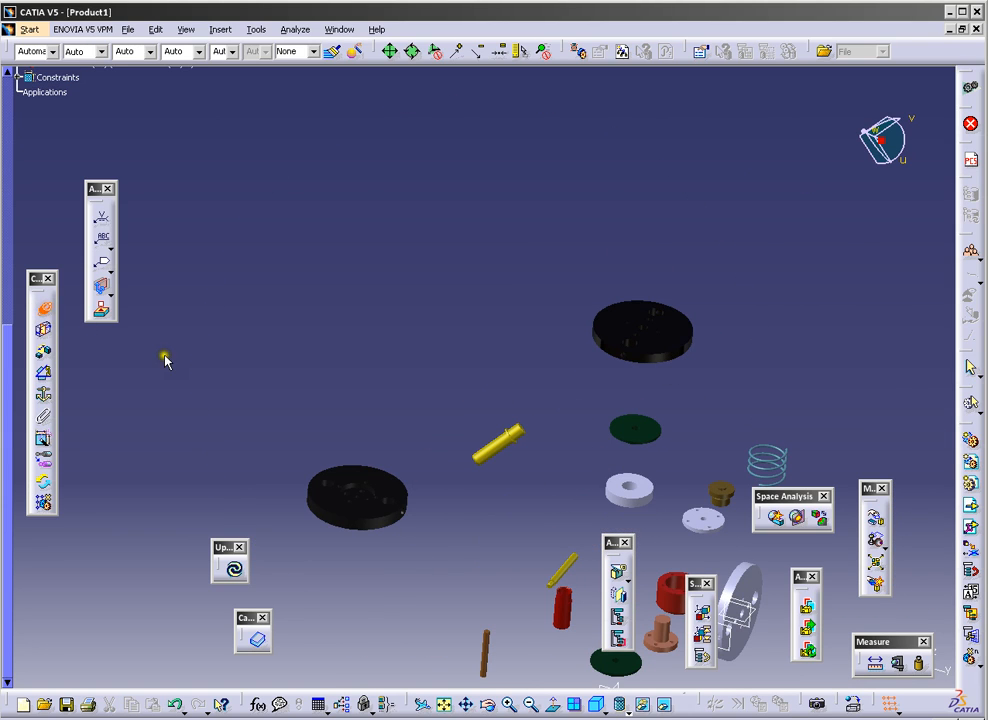
{"action": "middle_click_drag", "start_coordinate": [379, 588], "coordinate": [344, 518]}
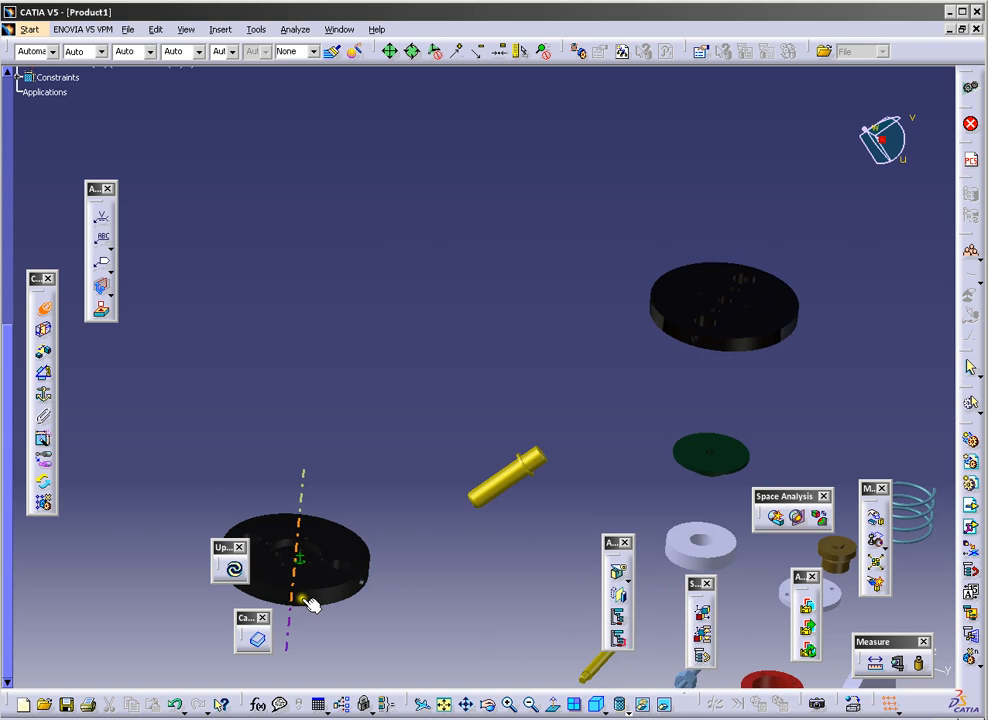
{"action": "left_click", "coordinate": [312, 604]}
{"action": "middle_click_drag", "start_coordinate": [455, 622], "coordinate": [462, 670]}
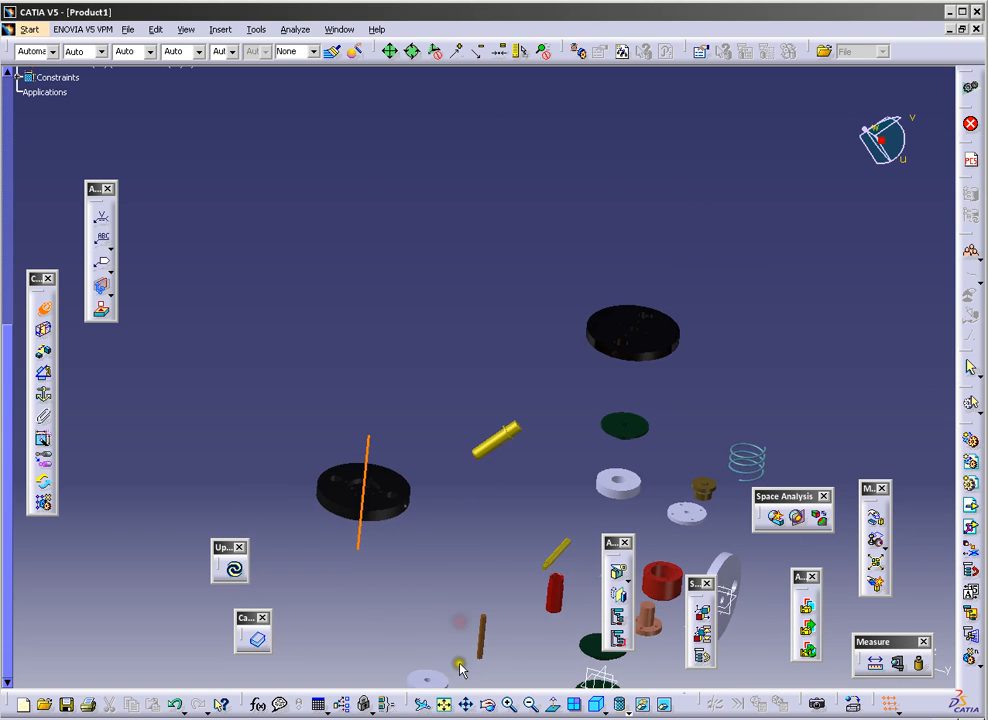
{"action": "left_click", "coordinate": [657, 621]}
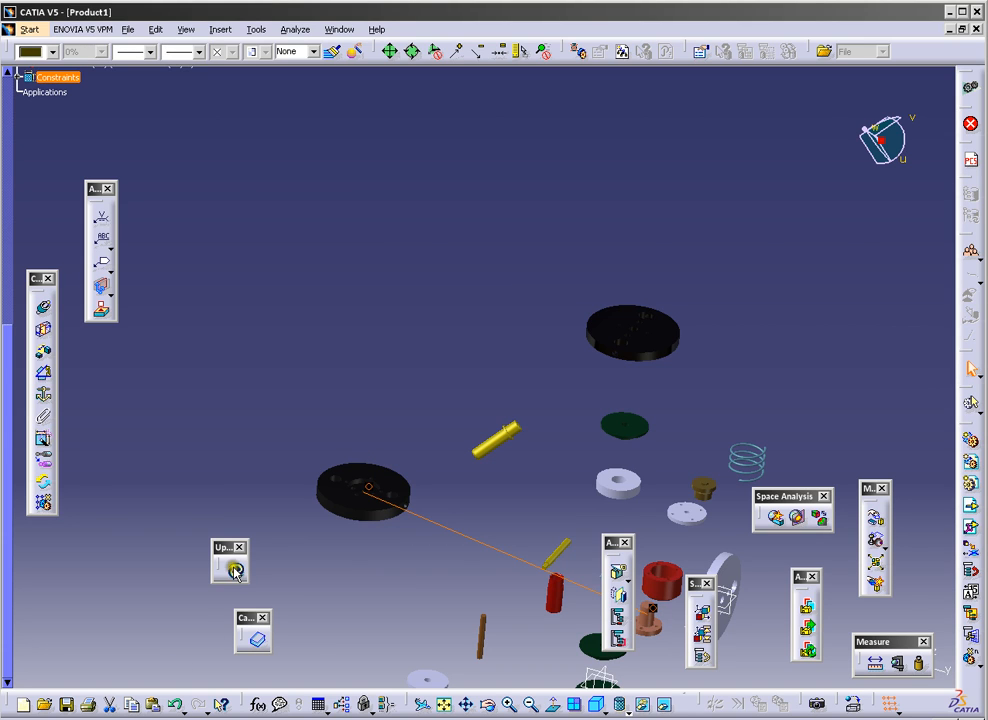
{"action": "left_click", "coordinate": [235, 570]}
Step: Add a Contact constraint between the black plate's central recess floor and the copper part's flange underside, and update the assembly
{"action": "middle_click_drag", "start_coordinate": [290, 574], "coordinate": [326, 472]}
{"action": "middle_click_drag", "start_coordinate": [134, 682], "coordinate": [500, 382]}
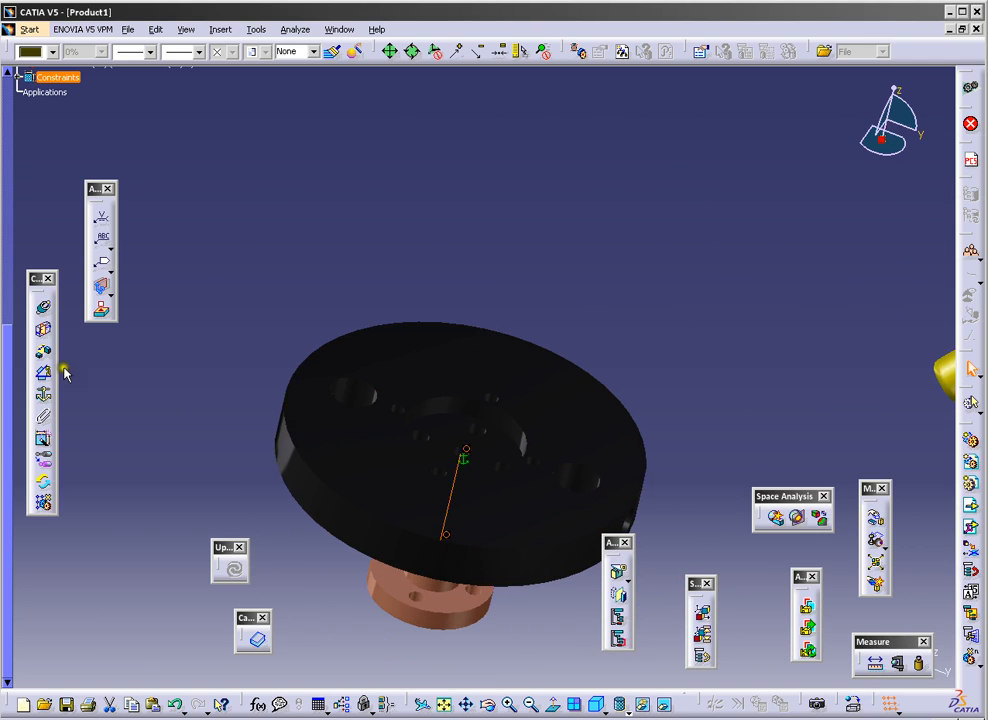
{"action": "left_click", "coordinate": [43, 333]}
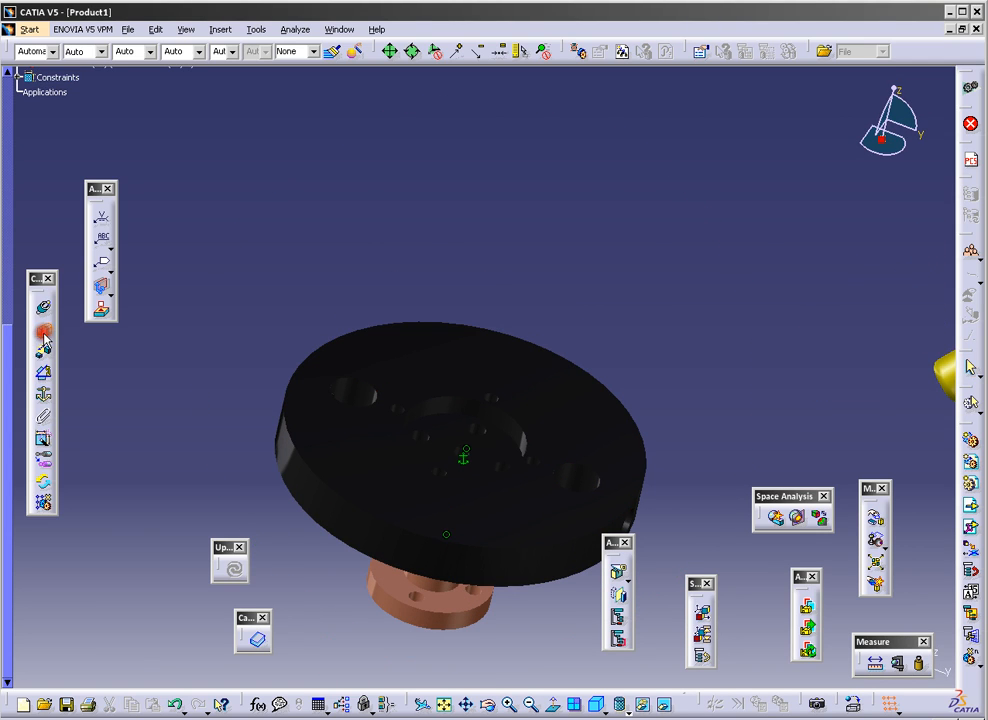
{"action": "middle_click_drag", "start_coordinate": [504, 432], "coordinate": [470, 351]}
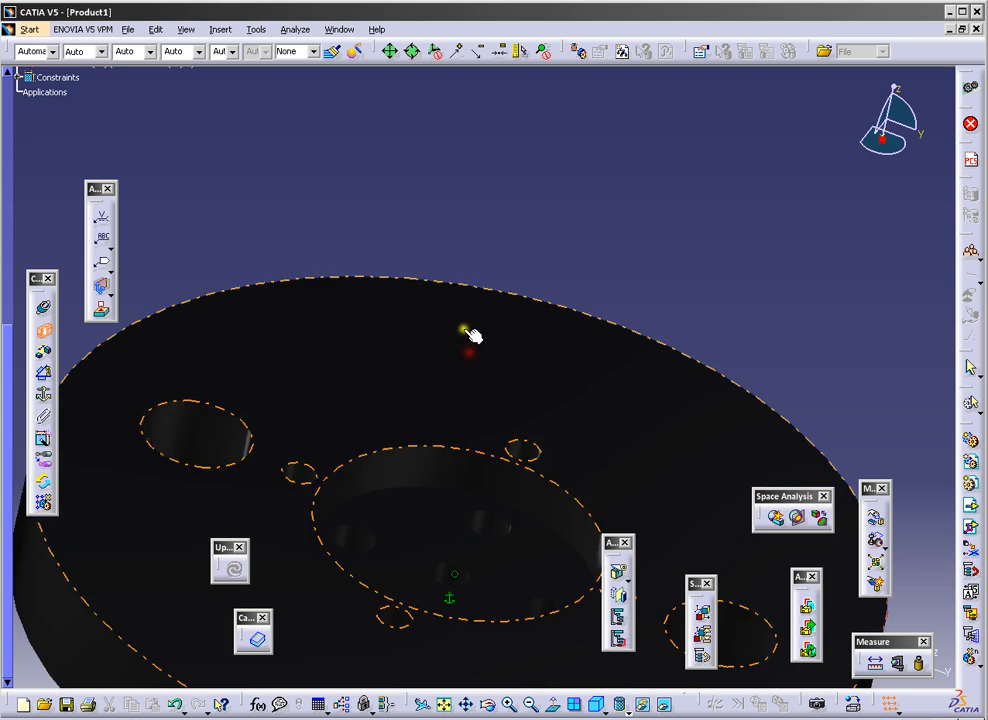
{"action": "left_click", "coordinate": [389, 527]}
{"action": "middle_click_drag", "start_coordinate": [423, 647], "coordinate": [540, 598]}
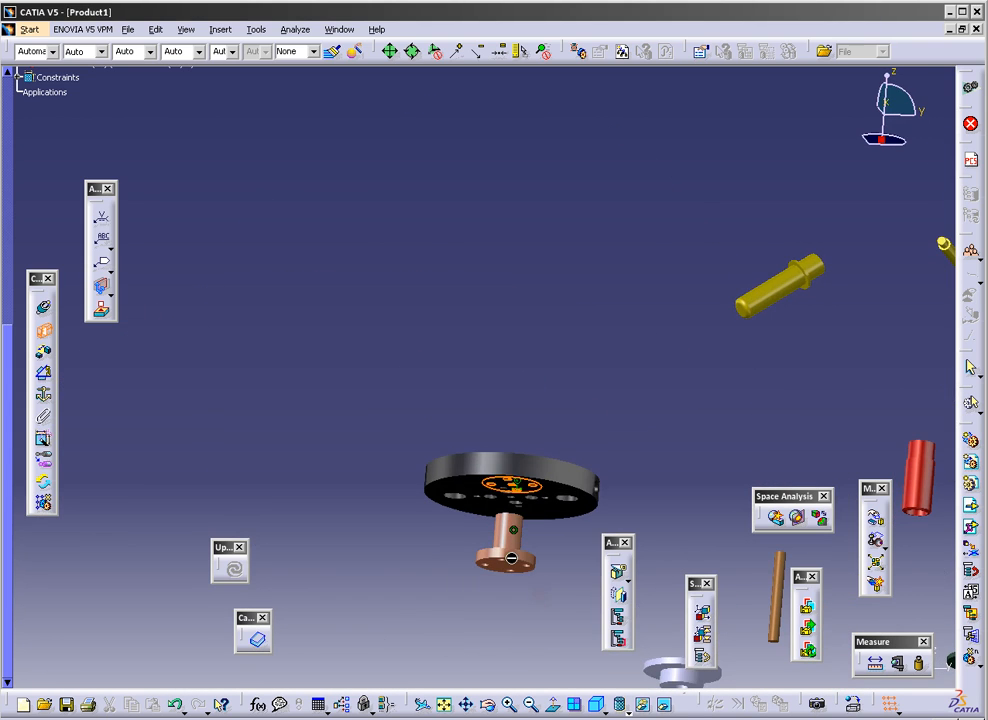
{"action": "left_click", "coordinate": [513, 577]}
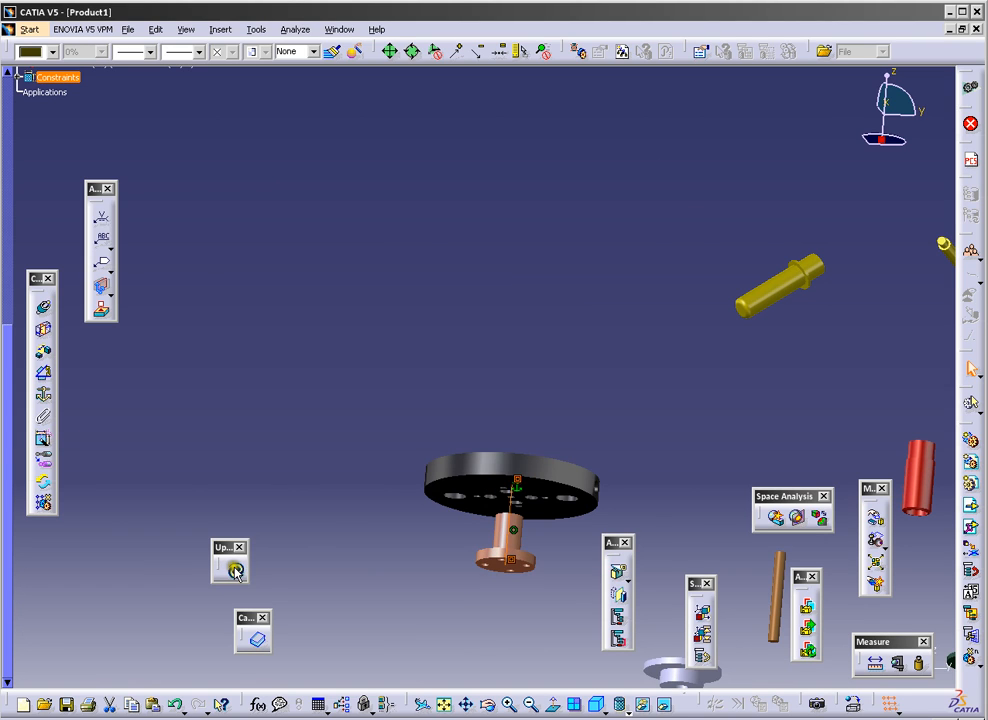
{"action": "left_click", "coordinate": [234, 569]}
Step: Make the thick yellow pin's axis coincident with one of the black plate's two large side holes and update the assembly
{"action": "middle_click_drag", "start_coordinate": [624, 316], "coordinate": [489, 408]}
{"action": "left_click", "coordinate": [489, 408]}
{"action": "middle_click_drag", "start_coordinate": [445, 514], "coordinate": [657, 503]}
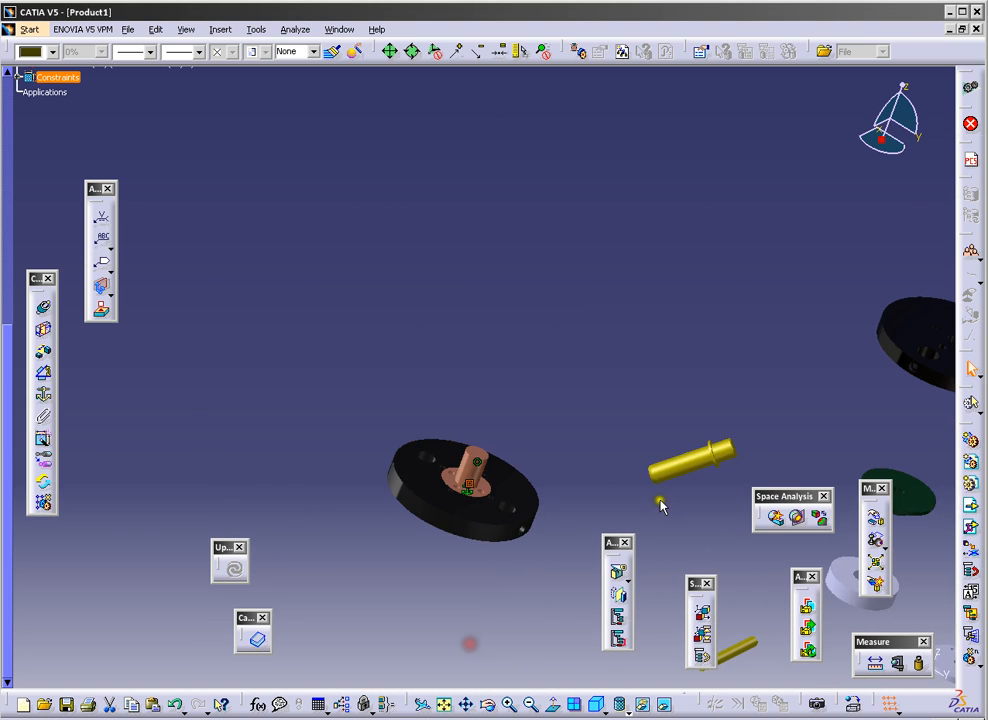
{"action": "left_click", "coordinate": [43, 308]}
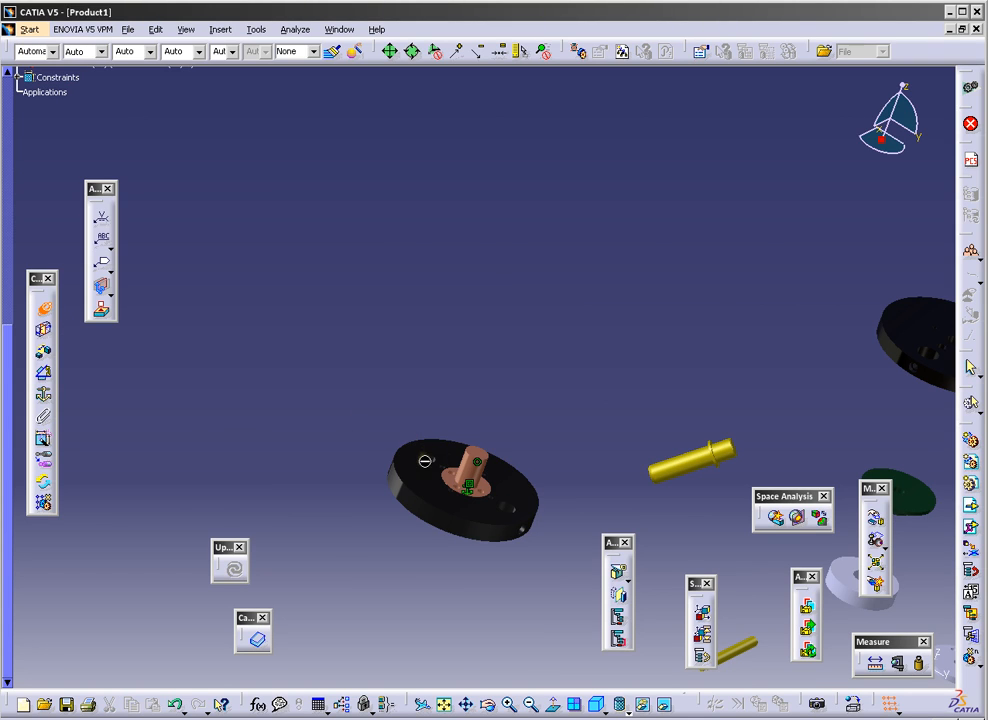
{"action": "middle_click_drag", "start_coordinate": [450, 438], "coordinate": [388, 324]}
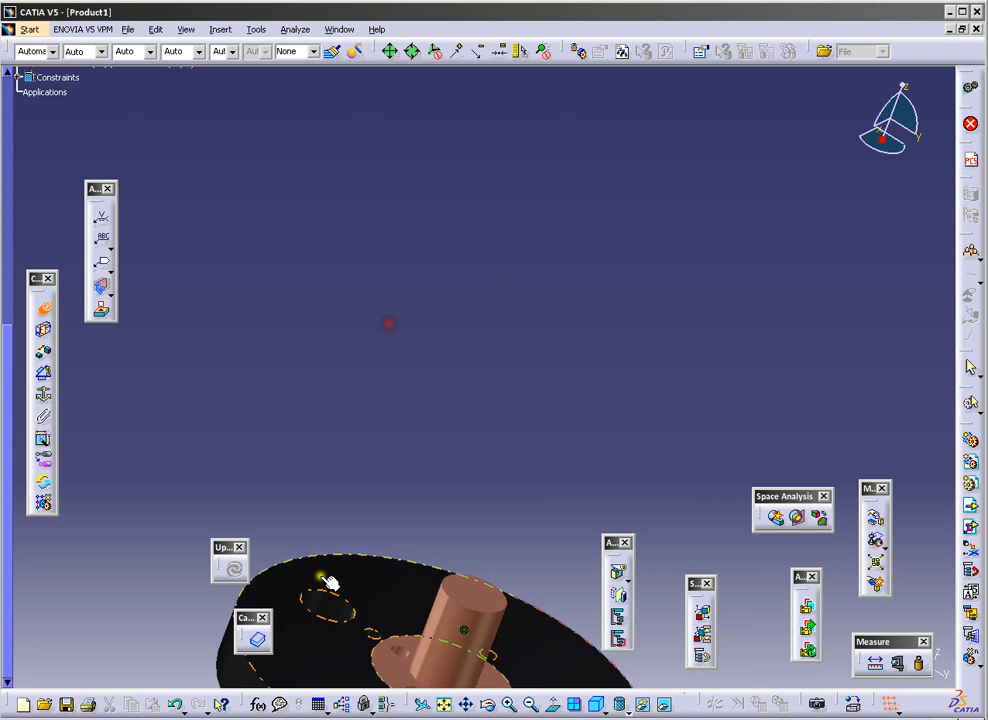
{"action": "left_click", "coordinate": [315, 594]}
{"action": "middle_click_drag", "start_coordinate": [433, 382], "coordinate": [418, 525]}
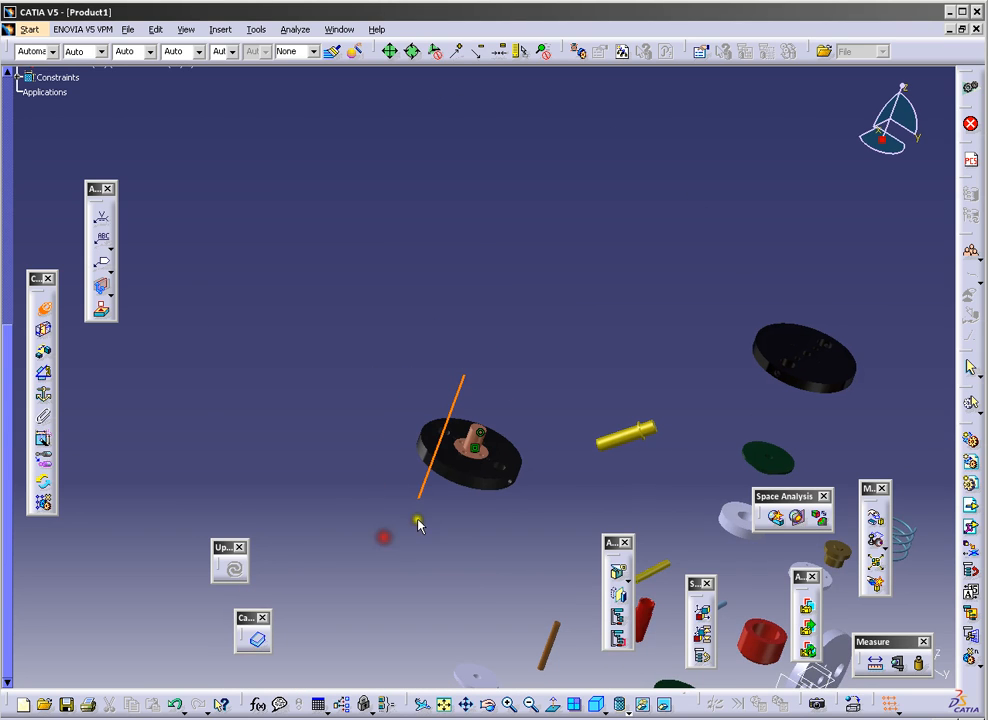
{"action": "left_click", "coordinate": [617, 433]}
{"action": "left_click", "coordinate": [243, 577]}
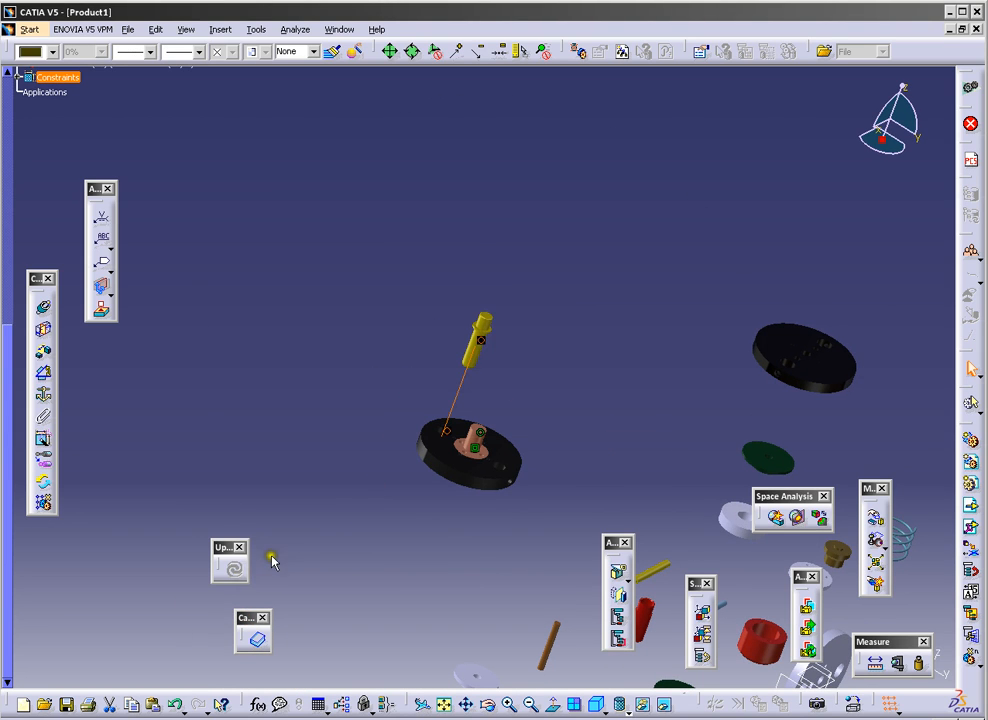
Step: Flip the yellow pin with the compass so its collar end faces the black plate, detach the compass and update the assembly
{"action": "middle_click_drag", "start_coordinate": [418, 525], "coordinate": [371, 413]}
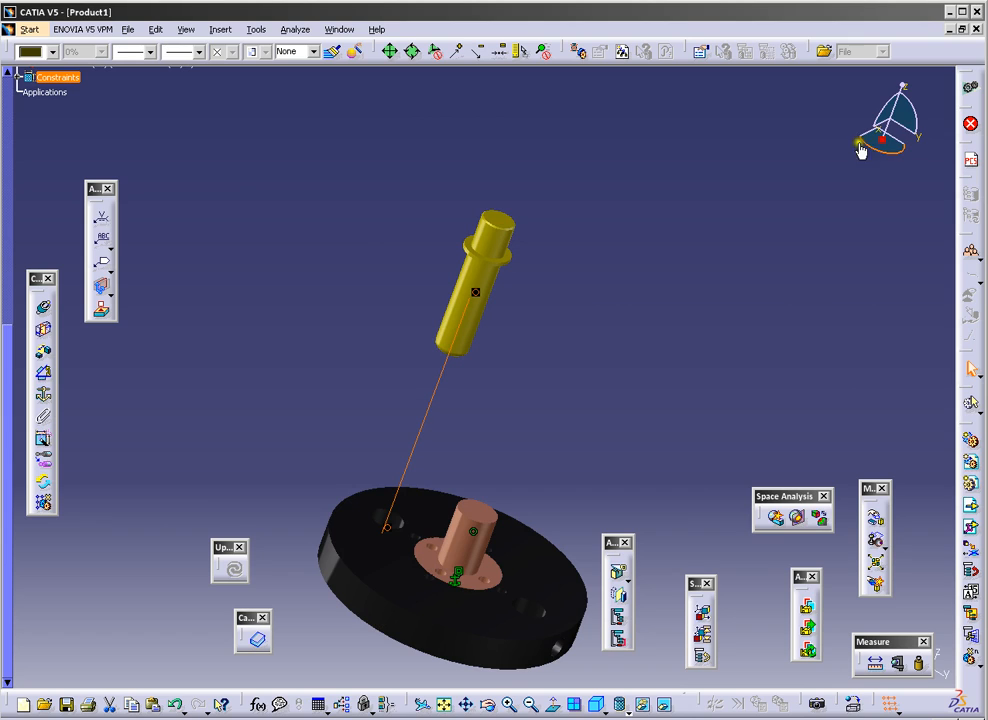
{"action": "mouse_move", "coordinate": [821, 113]}
{"action": "middle_mouse_down"}
{"action": "mouse_move", "coordinate": [646, 253]}
{"action": "mouse_move", "coordinate": [818, 120]}
{"action": "middle_mouse_up"}
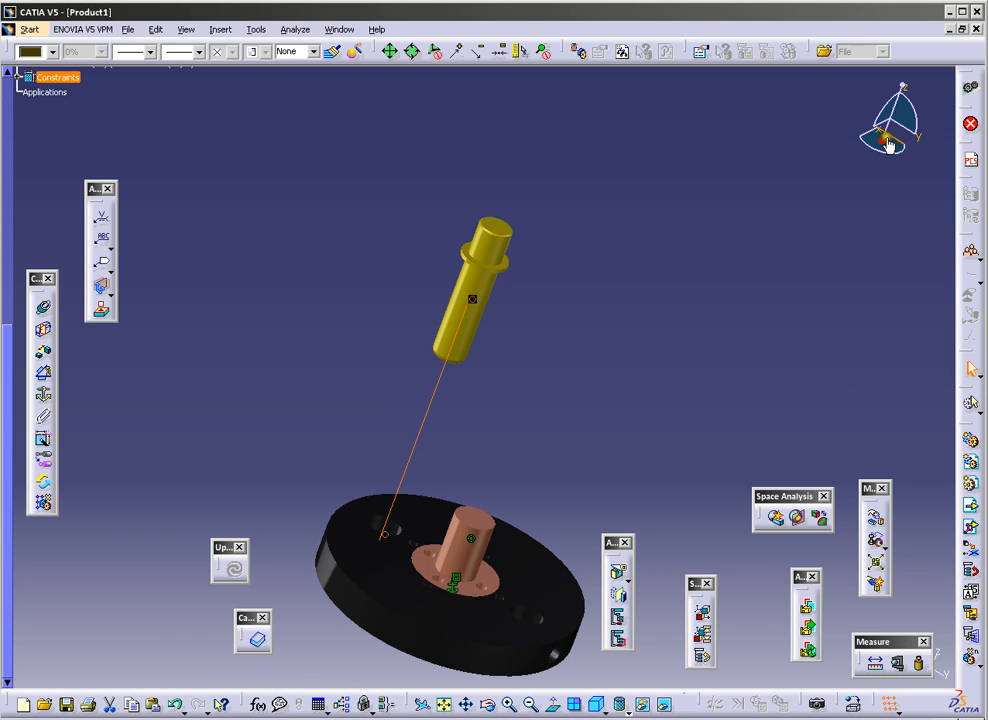
{"action": "left_click_drag", "start_coordinate": [880, 138], "coordinate": [455, 358]}
{"action": "left_click_drag", "start_coordinate": [473, 303], "coordinate": [882, 140]}
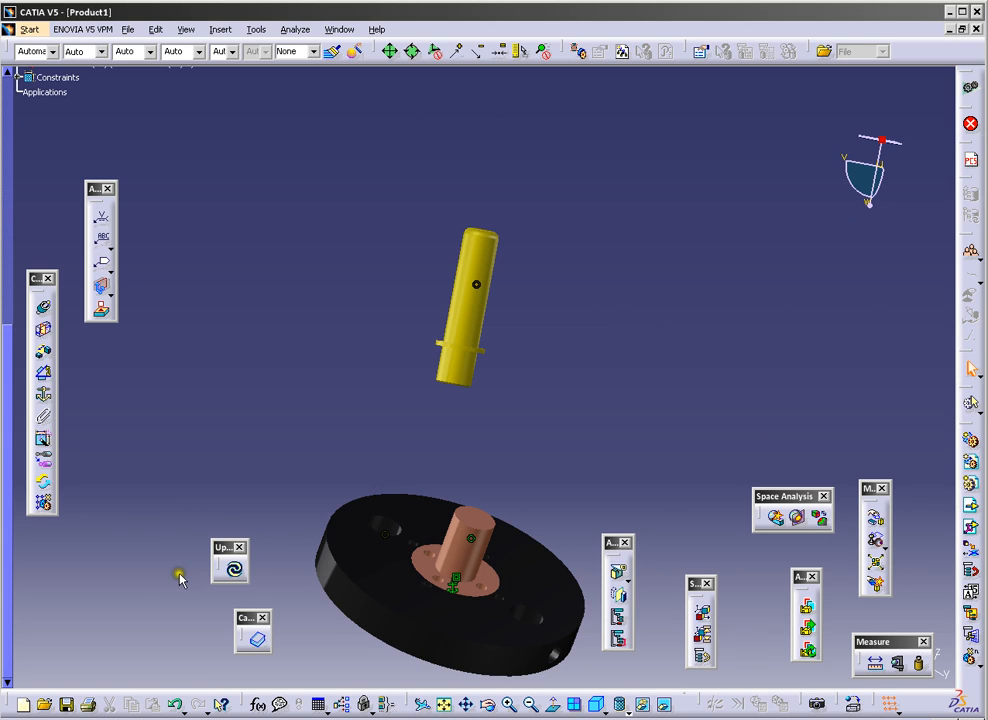
{"action": "left_click", "coordinate": [239, 573]}
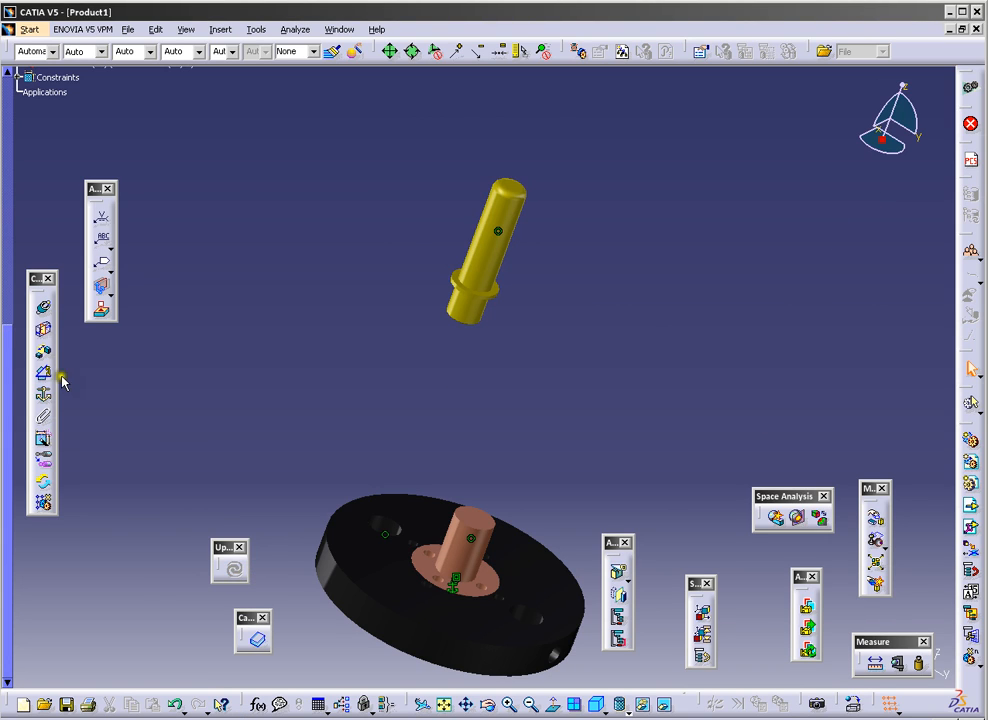
Step: Add a Contact constraint between the black plate's flat face and the underside of the yellow pin's collar, and update the assembly
{"action": "left_click", "coordinate": [44, 333]}
{"action": "left_click", "coordinate": [368, 520]}
{"action": "middle_click_drag", "start_coordinate": [450, 399], "coordinate": [515, 235]}
{"action": "middle_click_drag", "start_coordinate": [447, 464], "coordinate": [456, 275]}
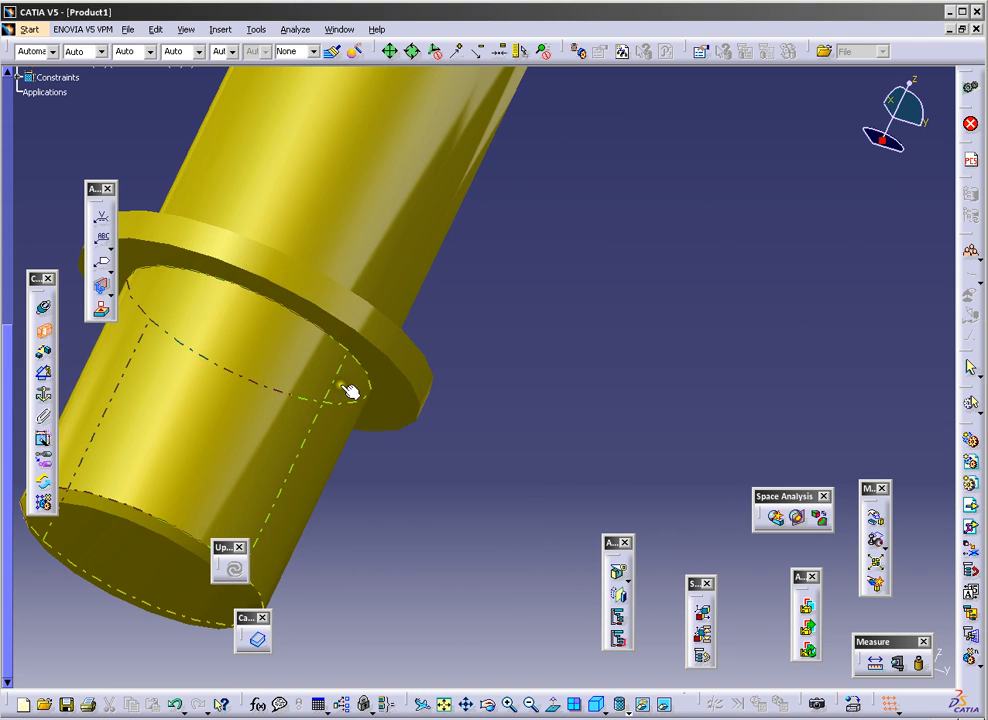
{"action": "left_click", "coordinate": [371, 390]}
{"action": "left_click", "coordinate": [236, 571]}
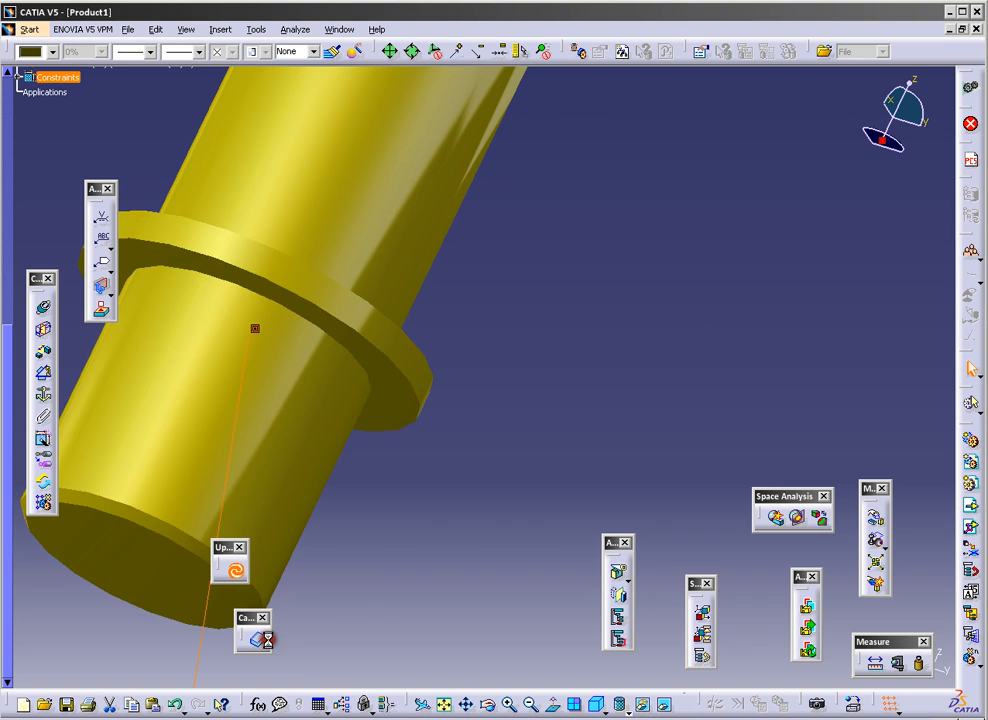
Step: Make the red sleeve's axis coincident with the mounted yellow pin's axis and update the assembly
{"action": "middle_click_drag", "start_coordinate": [580, 318], "coordinate": [560, 448]}
{"action": "middle_click_drag", "start_coordinate": [533, 385], "coordinate": [471, 526]}
{"action": "middle_click_drag", "start_coordinate": [483, 413], "coordinate": [575, 232]}
{"action": "middle_click_drag", "start_coordinate": [575, 232], "coordinate": [589, 253]}
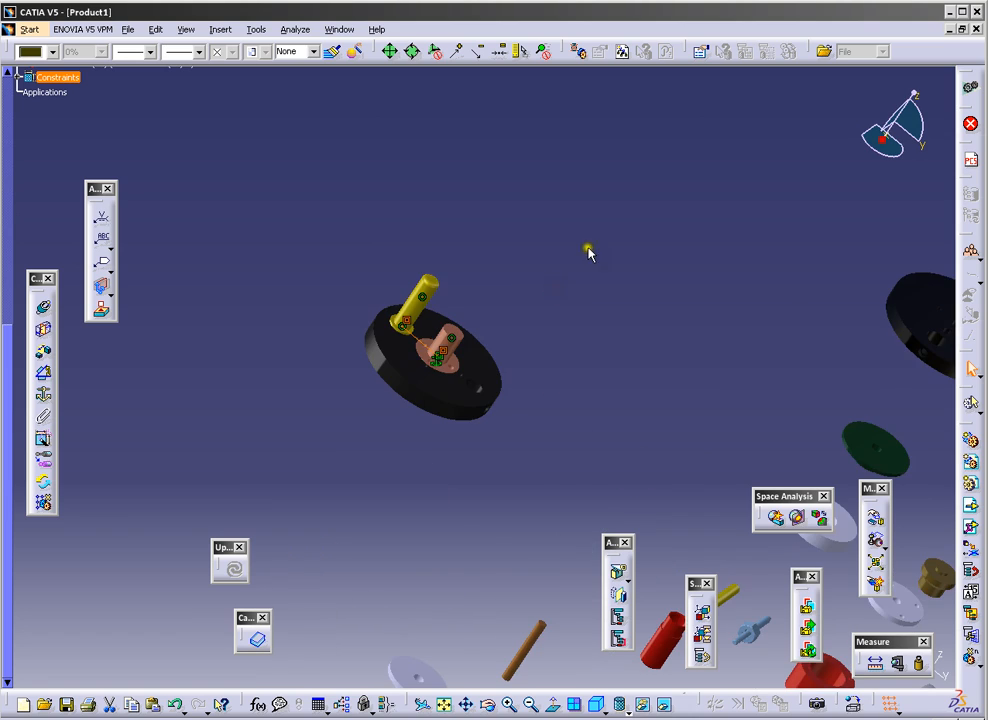
{"action": "left_click", "coordinate": [45, 309]}
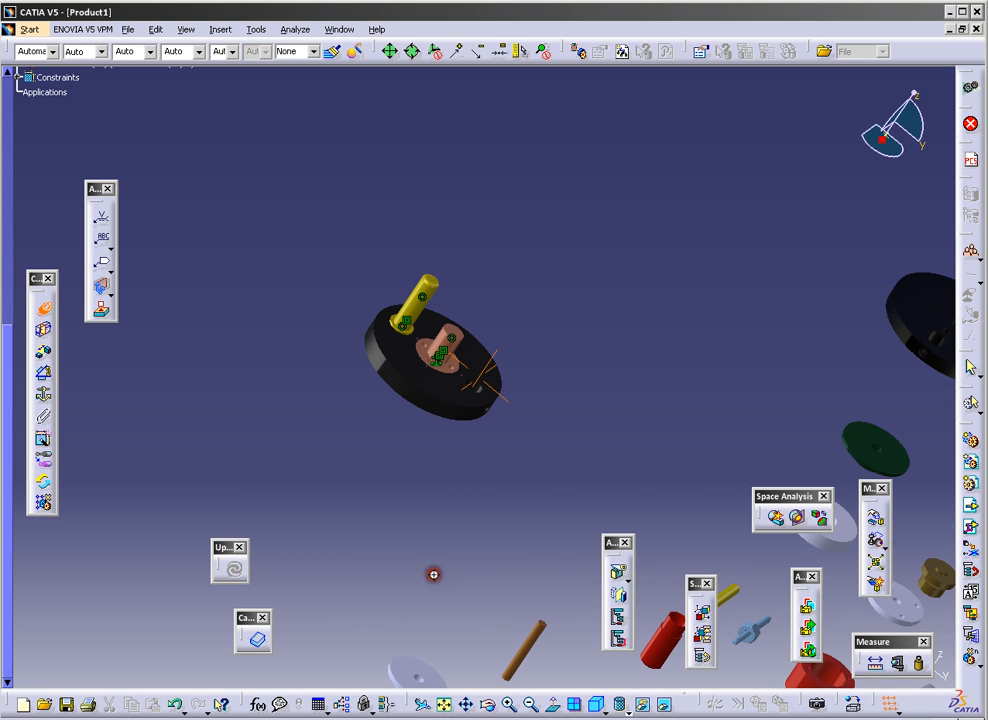
{"action": "middle_click_drag", "start_coordinate": [433, 573], "coordinate": [430, 588]}
{"action": "left_click", "coordinate": [667, 565]}
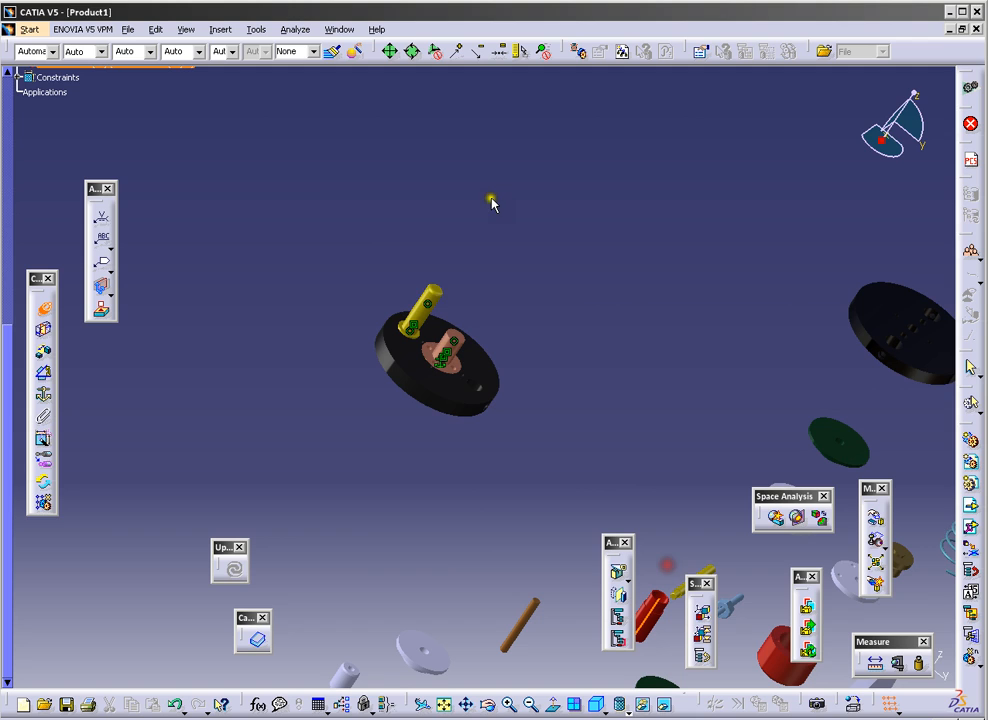
{"action": "left_click", "coordinate": [423, 320]}
{"action": "left_click", "coordinate": [237, 571]}
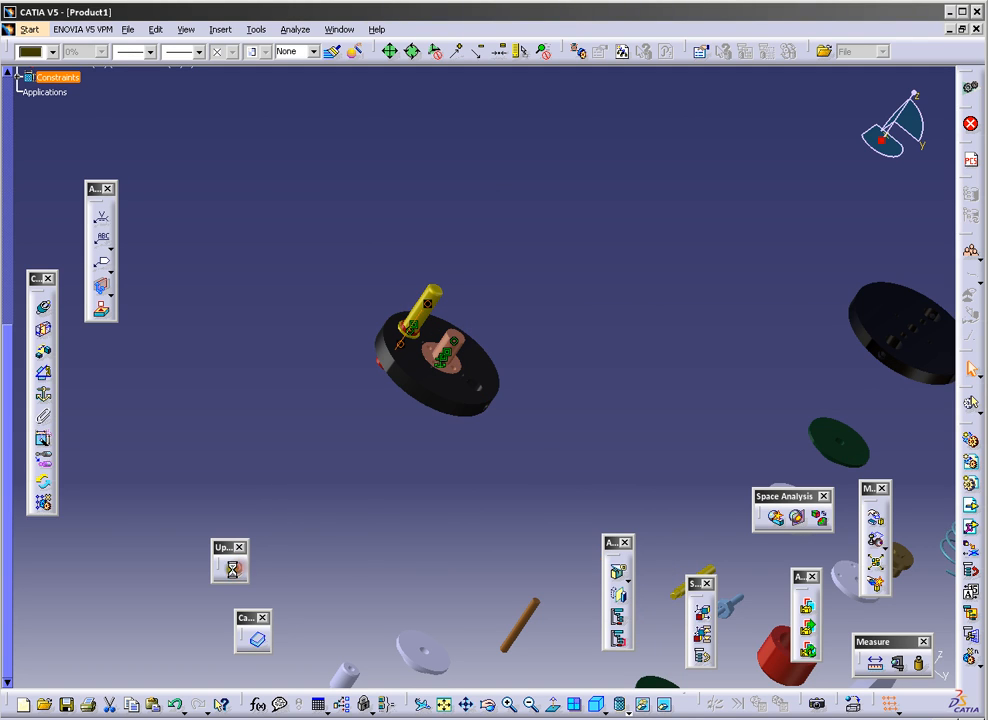
Step: Add a 15 mm Offset constraint between the yellow pin's free end face and the red sleeve's end face, and update the assembly
{"action": "middle_click_drag", "start_coordinate": [362, 506], "coordinate": [362, 262]}
{"action": "middle_click_drag", "start_coordinate": [221, 436], "coordinate": [648, 400]}
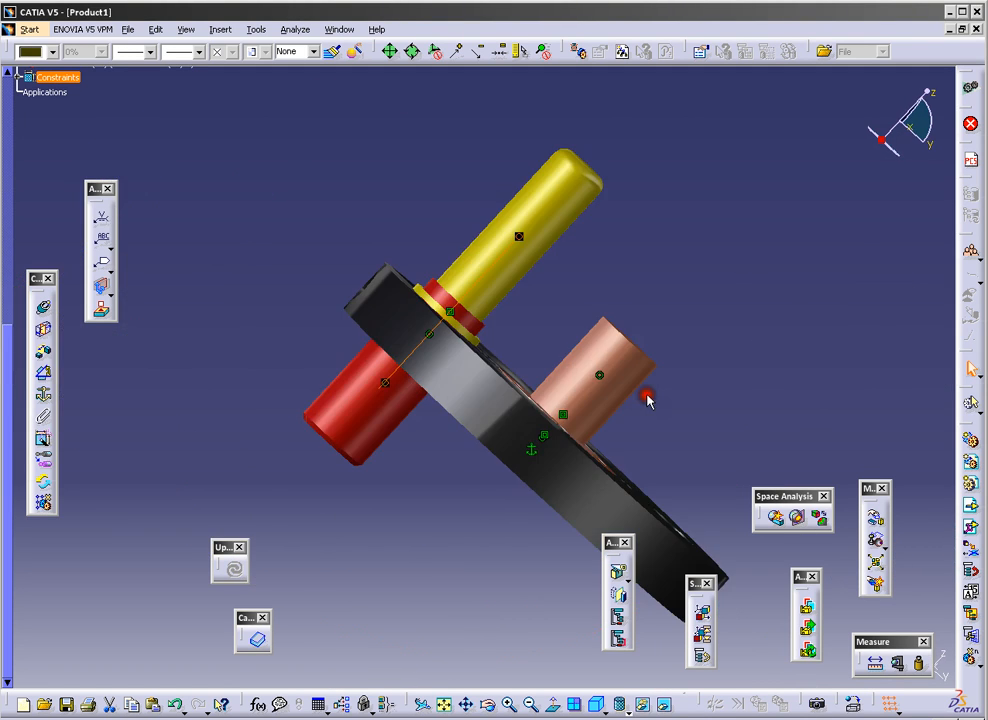
{"action": "left_click", "coordinate": [52, 358]}
{"action": "middle_click_drag", "start_coordinate": [730, 80], "coordinate": [483, 393]}
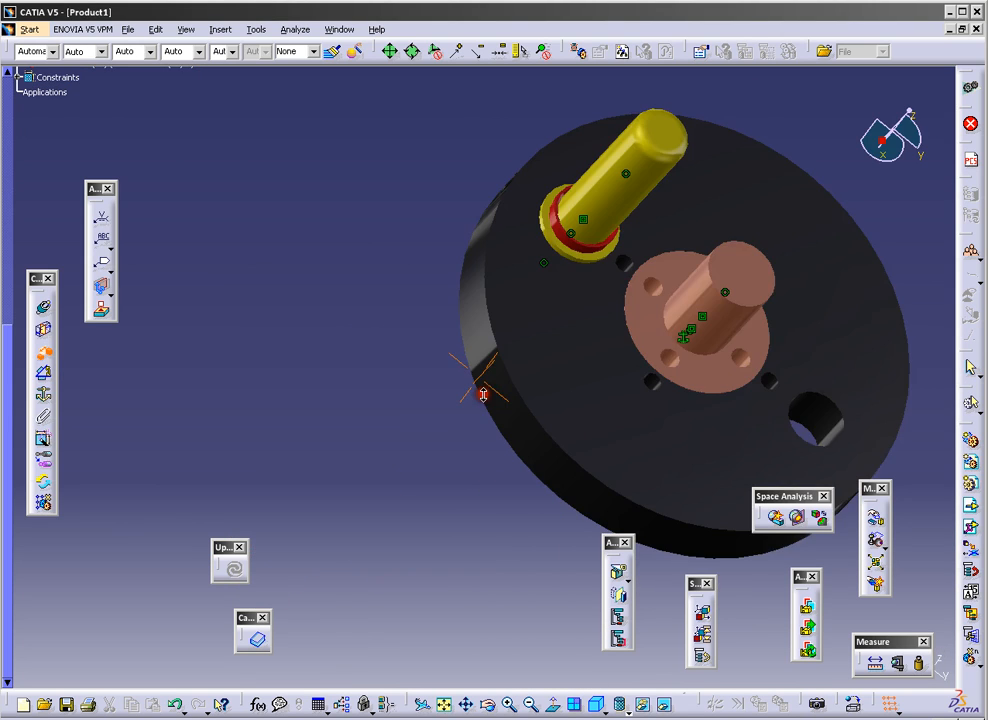
{"action": "middle_click_drag", "start_coordinate": [703, 122], "coordinate": [541, 310]}
{"action": "left_click", "coordinate": [486, 325]}
{"action": "middle_click_drag", "start_coordinate": [238, 361], "coordinate": [400, 322]}
{"action": "middle_click_drag", "start_coordinate": [149, 393], "coordinate": [972, 213]}
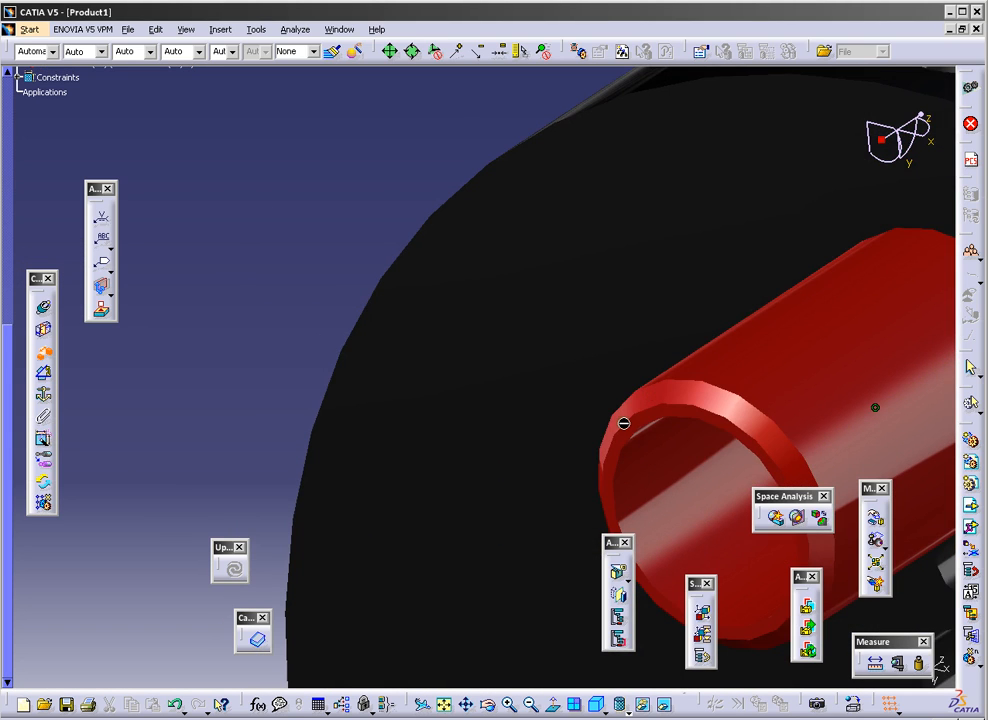
{"action": "left_click", "coordinate": [624, 423]}
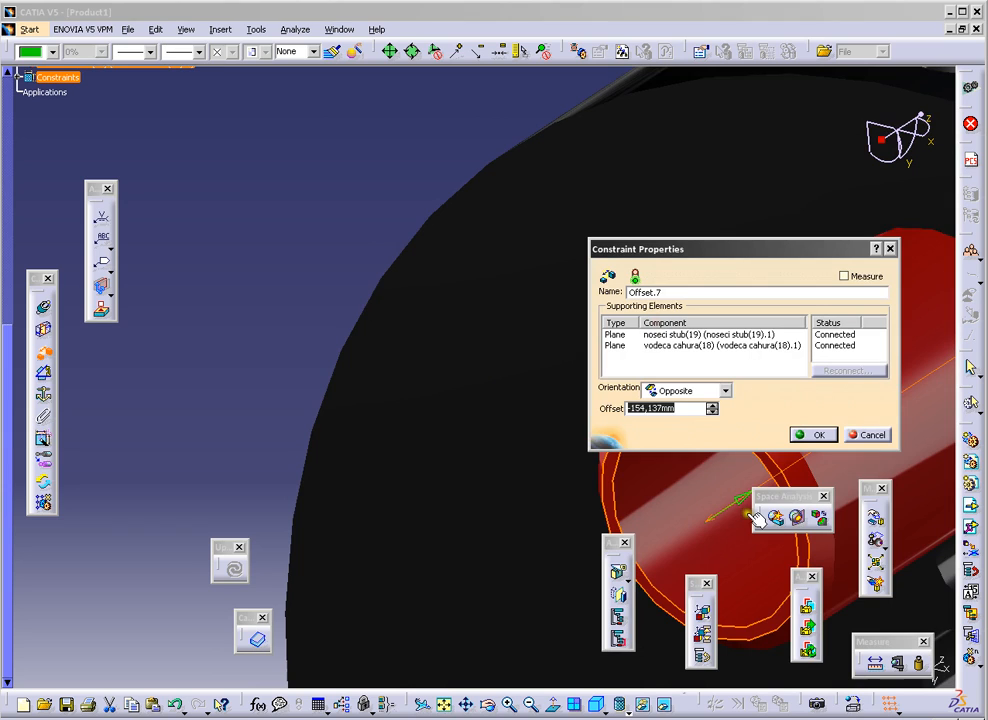
{"action": "key", "text": "Return"}
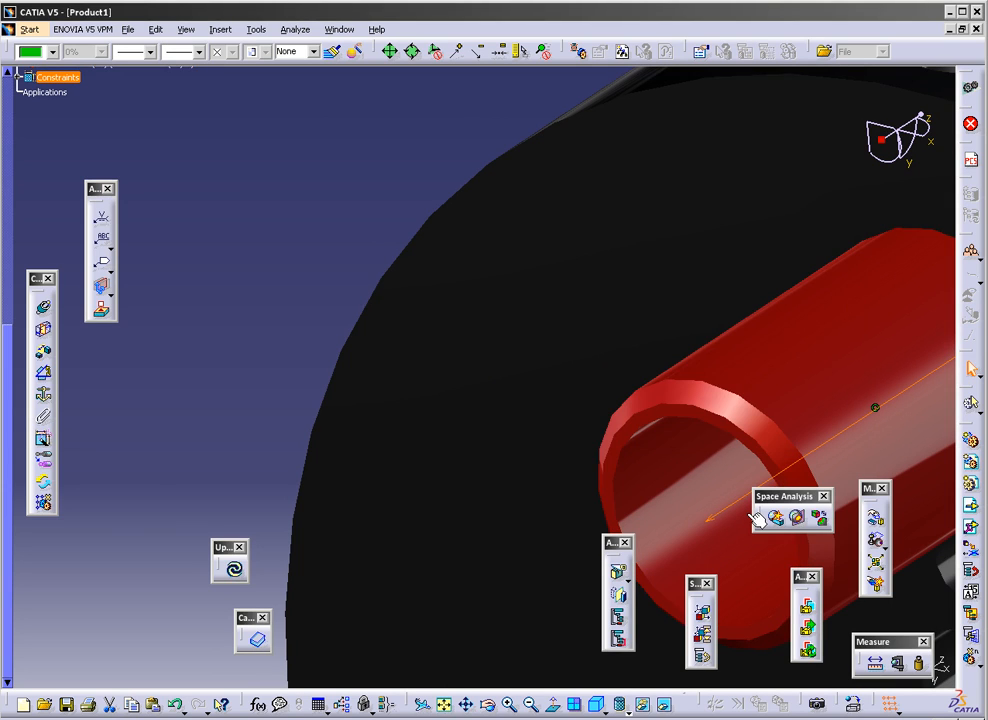
{"action": "middle_click_drag", "start_coordinate": [533, 265], "coordinate": [437, 459]}
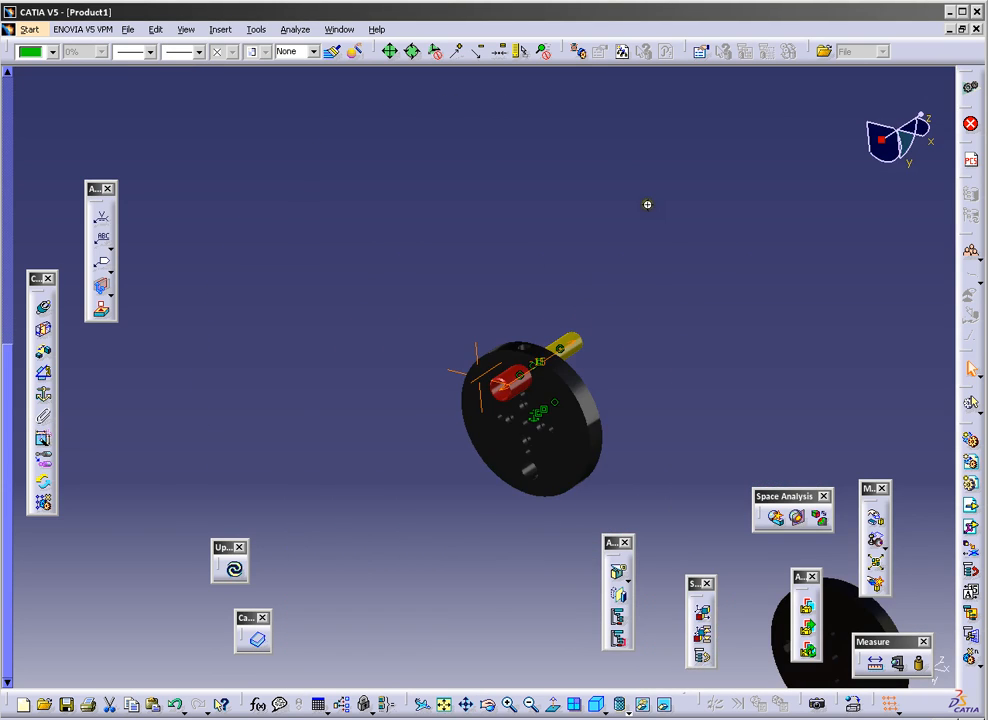
{"action": "middle_click_drag", "start_coordinate": [646, 205], "coordinate": [239, 528]}
{"action": "left_click", "coordinate": [237, 567]}
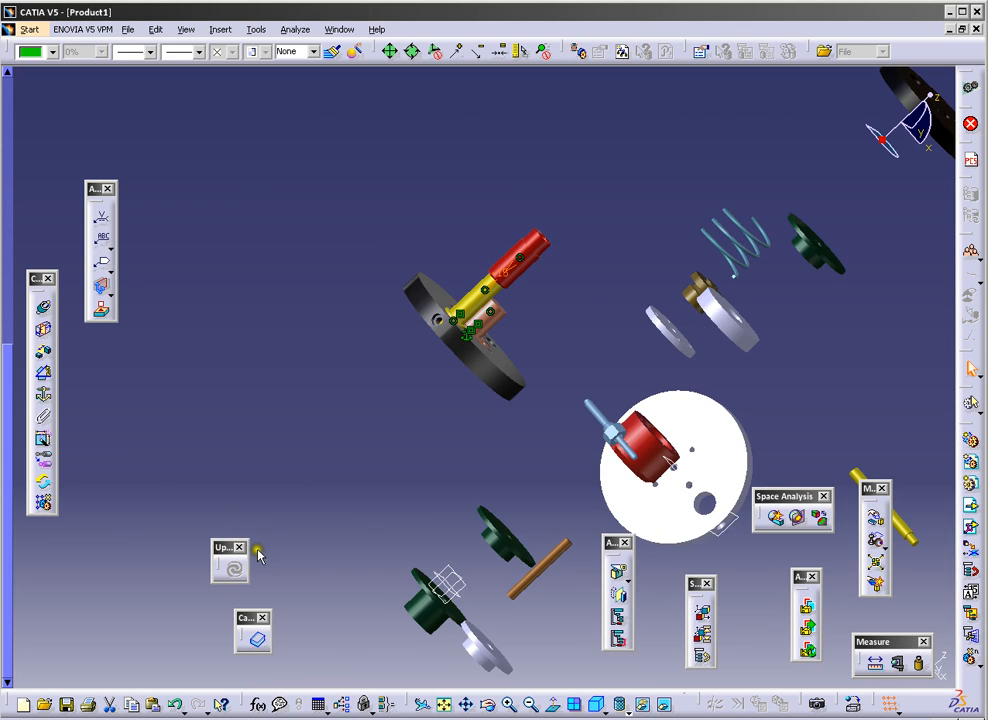
Step: Make the red sleeve's axis coincident with the axis of an outer large hole in the loose black plate, and update the assembly
{"action": "middle_click_drag", "start_coordinate": [671, 97], "coordinate": [451, 329]}
{"action": "middle_click_drag", "start_coordinate": [632, 162], "coordinate": [546, 287]}
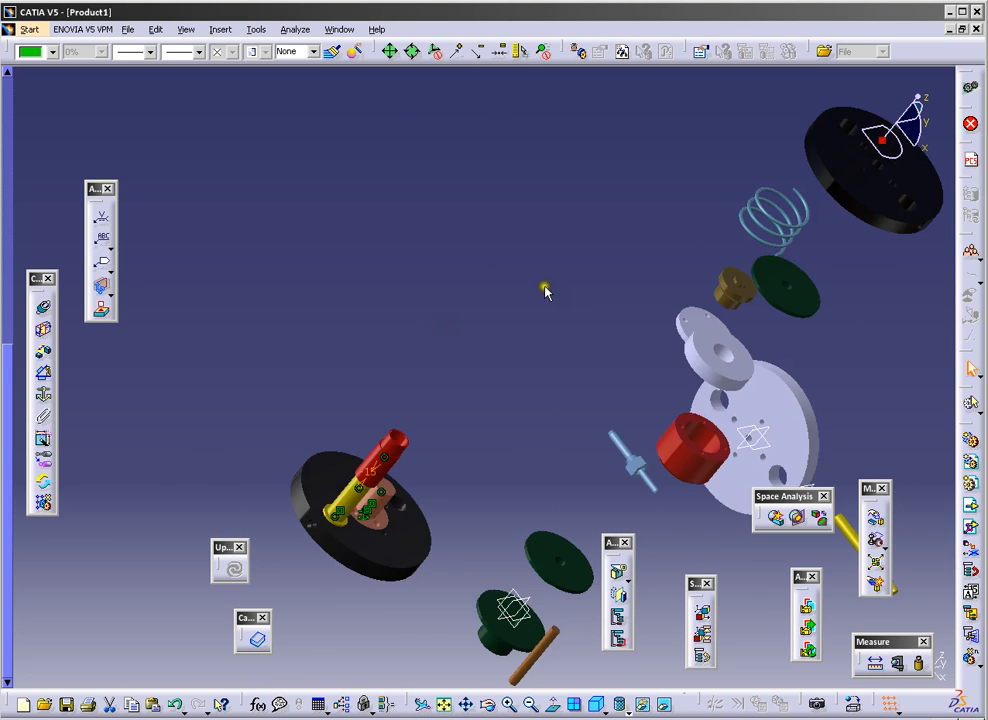
{"action": "middle_click_drag", "start_coordinate": [588, 236], "coordinate": [658, 103]}
{"action": "mouse_move", "coordinate": [549, 472]}
{"action": "middle_mouse_down"}
{"action": "mouse_move", "coordinate": [598, 256]}
{"action": "mouse_move", "coordinate": [549, 452]}
{"action": "middle_mouse_up"}
{"action": "middle_click_drag", "start_coordinate": [613, 148], "coordinate": [516, 335]}
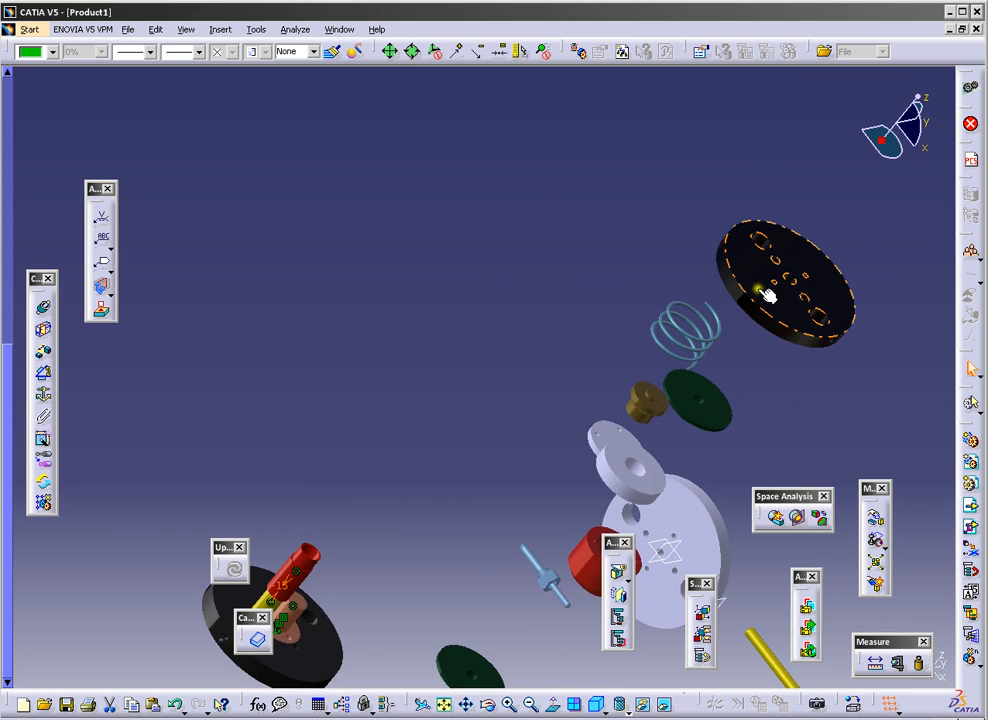
{"action": "left_click", "coordinate": [38, 311]}
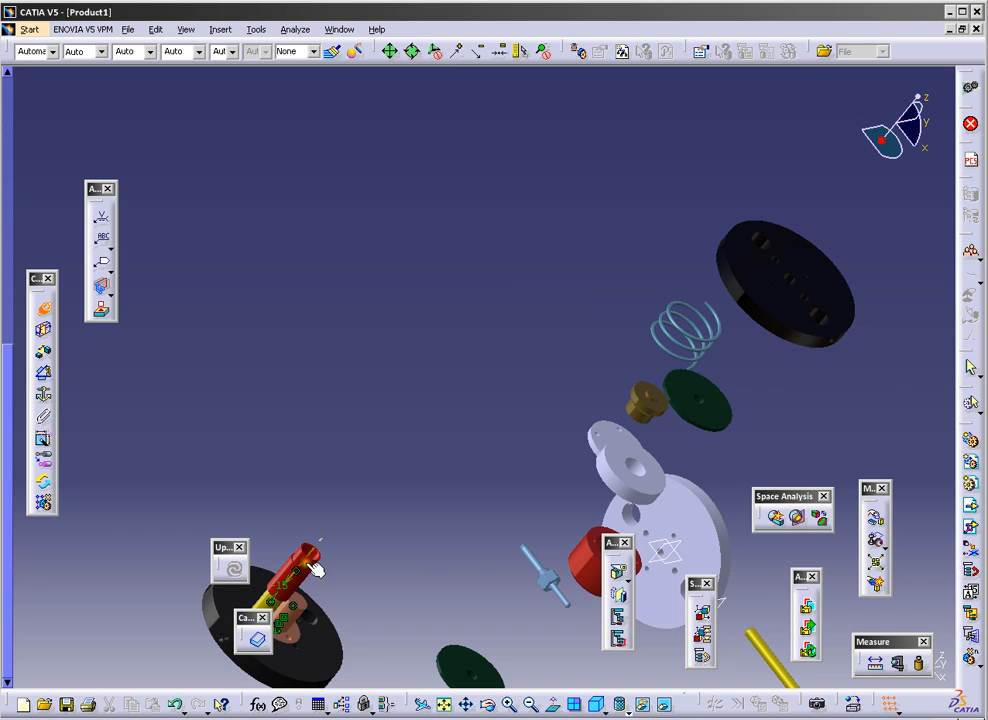
{"action": "middle_click_drag", "start_coordinate": [533, 308], "coordinate": [389, 504]}
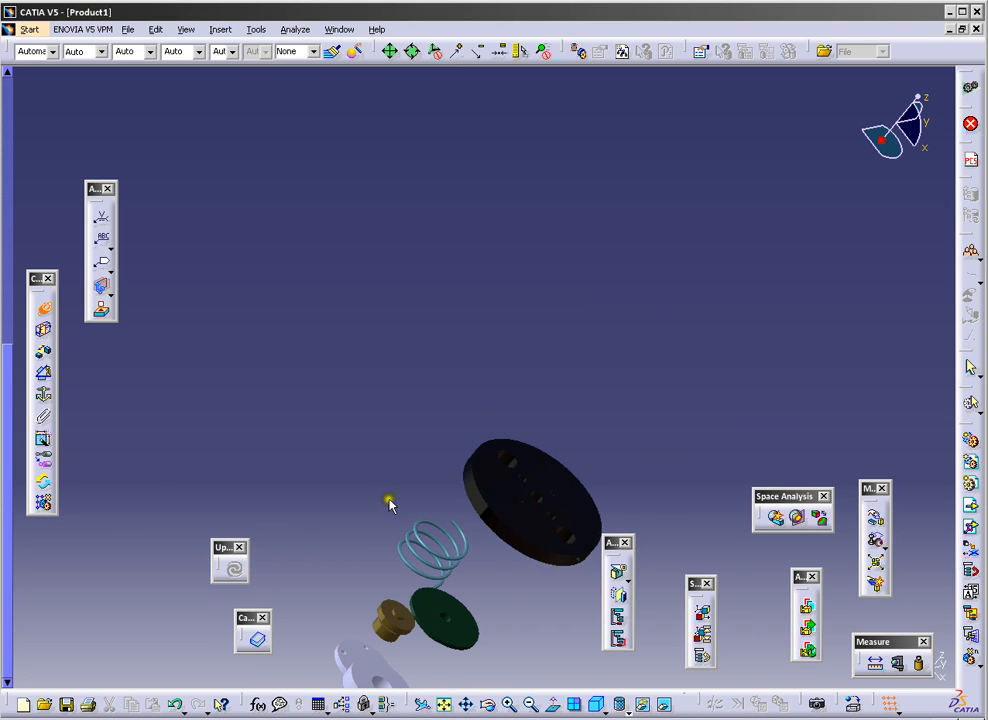
{"action": "left_click", "coordinate": [520, 468]}
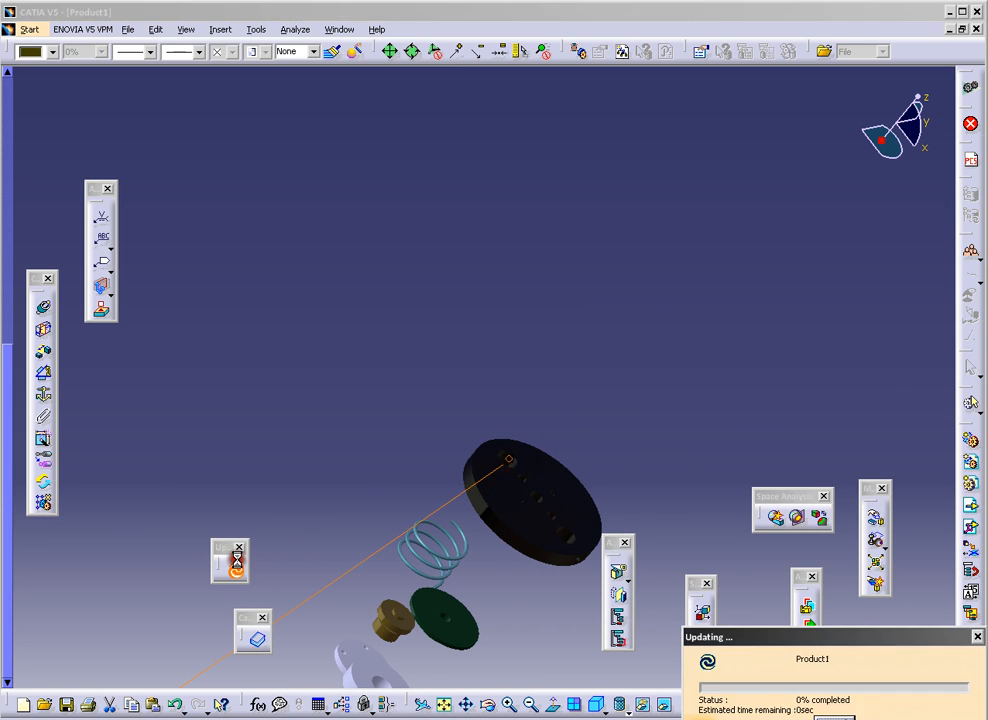
Step: Add a 0 mm Offset constraint between the red sleeve's open end face and the upper black plate's flat face, and update the assembly
{"action": "middle_click_drag", "start_coordinate": [298, 426], "coordinate": [279, 630]}
{"action": "middle_click_drag", "start_coordinate": [404, 337], "coordinate": [314, 397]}
{"action": "middle_click_drag", "start_coordinate": [230, 640], "coordinate": [413, 342]}
{"action": "middle_click_drag", "start_coordinate": [422, 542], "coordinate": [395, 320]}
{"action": "middle_click_drag", "start_coordinate": [352, 480], "coordinate": [500, 397]}
{"action": "mouse_move", "coordinate": [392, 484]}
{"action": "middle_mouse_down"}
{"action": "mouse_move", "coordinate": [523, 428]}
{"action": "mouse_move", "coordinate": [512, 420]}
{"action": "middle_mouse_up"}
{"action": "middle_click_drag", "start_coordinate": [551, 457], "coordinate": [476, 398]}
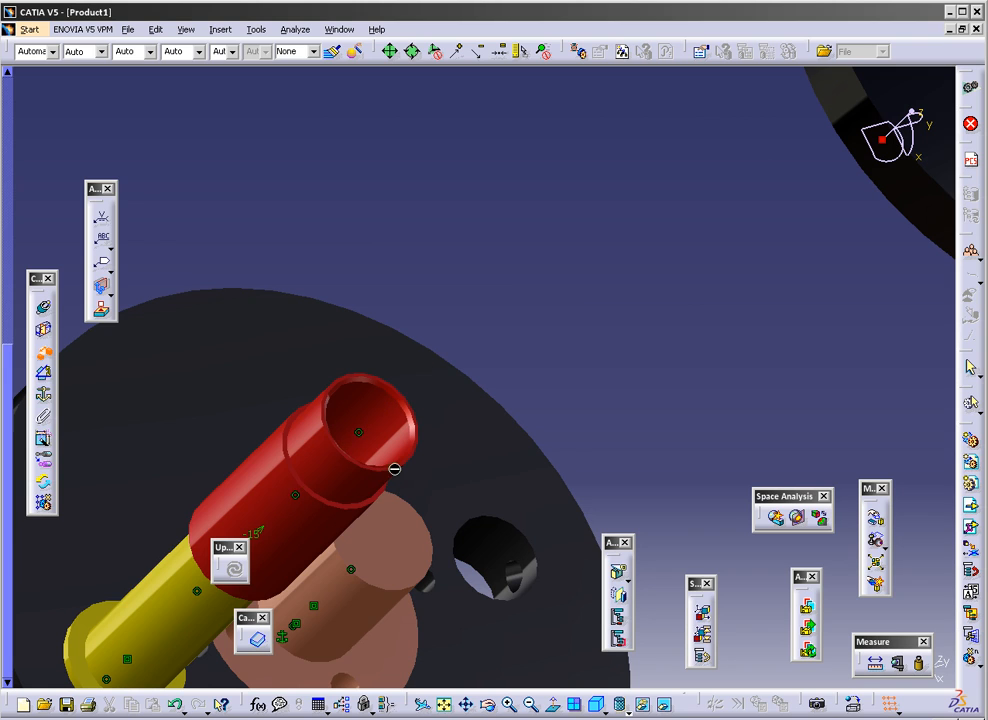
{"action": "middle_click_drag", "start_coordinate": [441, 474], "coordinate": [287, 395]}
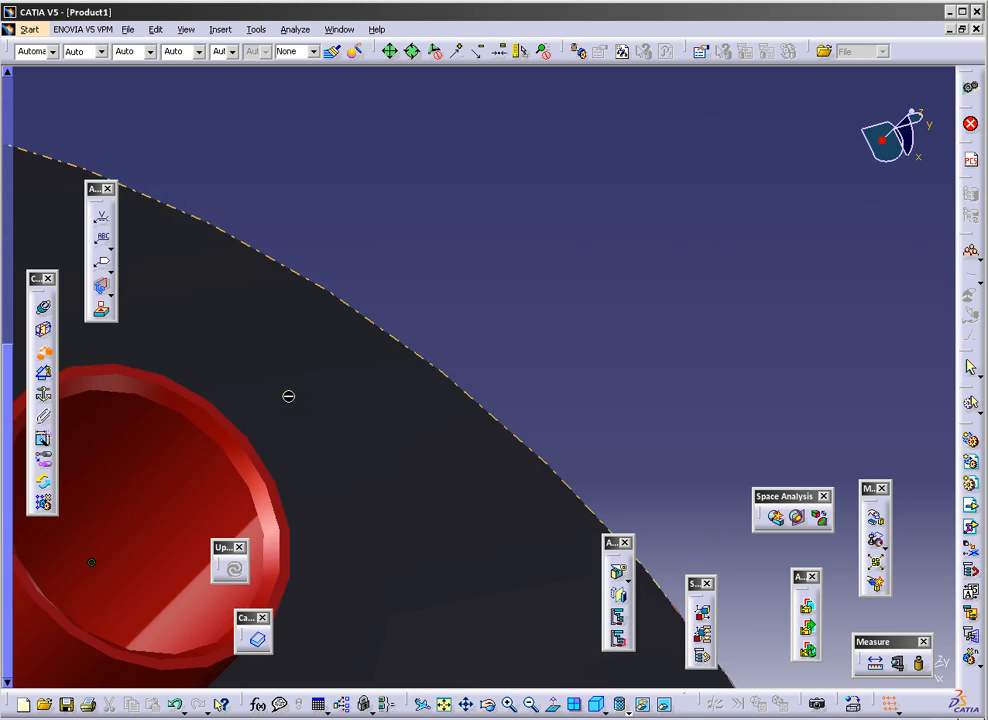
{"action": "middle_click_drag", "start_coordinate": [518, 252], "coordinate": [484, 215]}
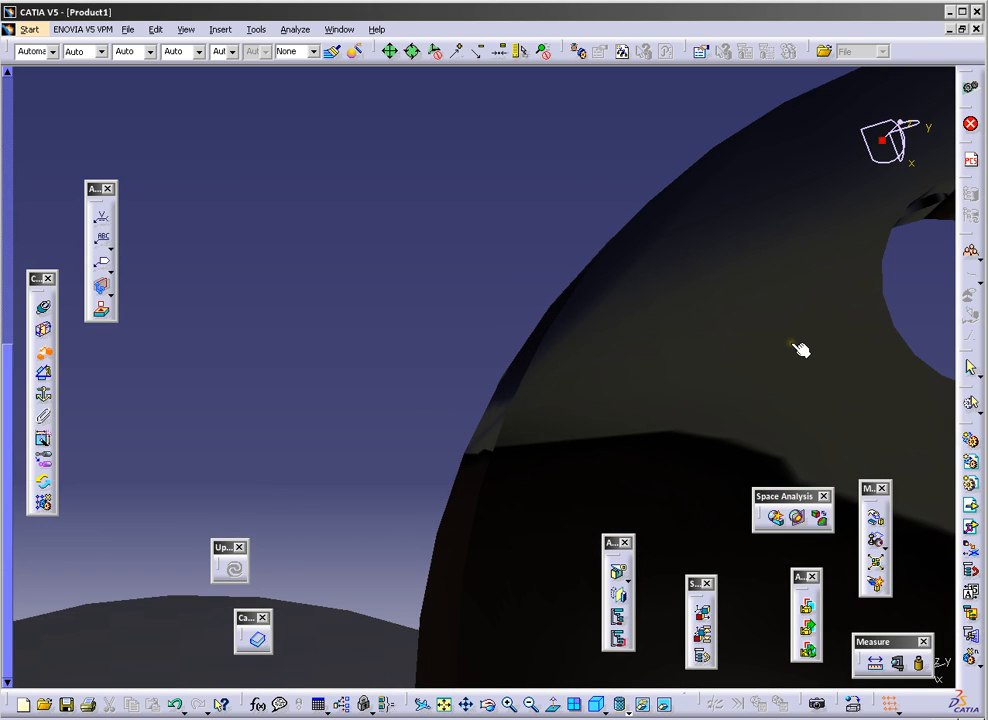
{"action": "double_click", "coordinate": [797, 346]}
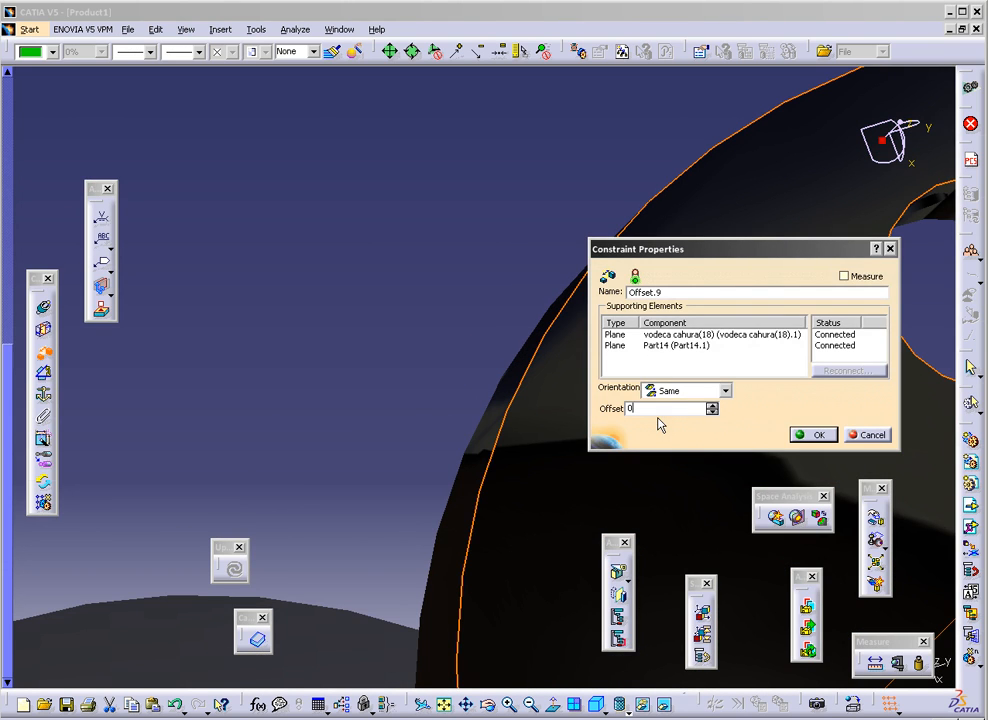
{"action": "key", "text": "Return"}
{"action": "left_click", "coordinate": [236, 572]}
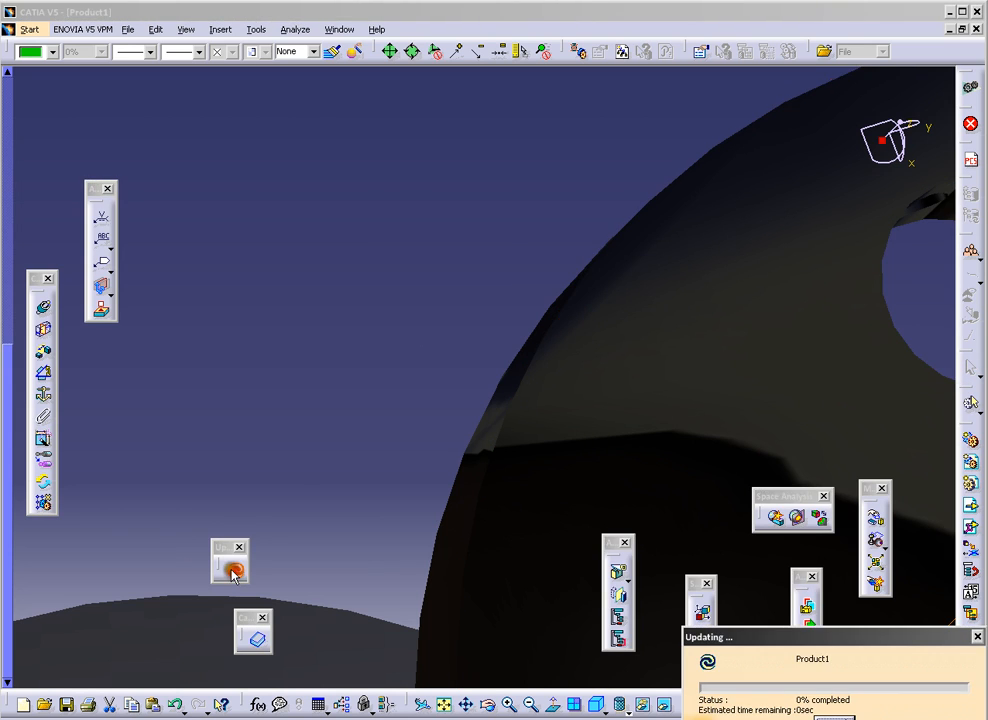
Step: Make the upper black plate's second large hole axis coincident with the lower plate's free large hole axis, and update the assembly
{"action": "middle_click_drag", "start_coordinate": [321, 388], "coordinate": [292, 540]}
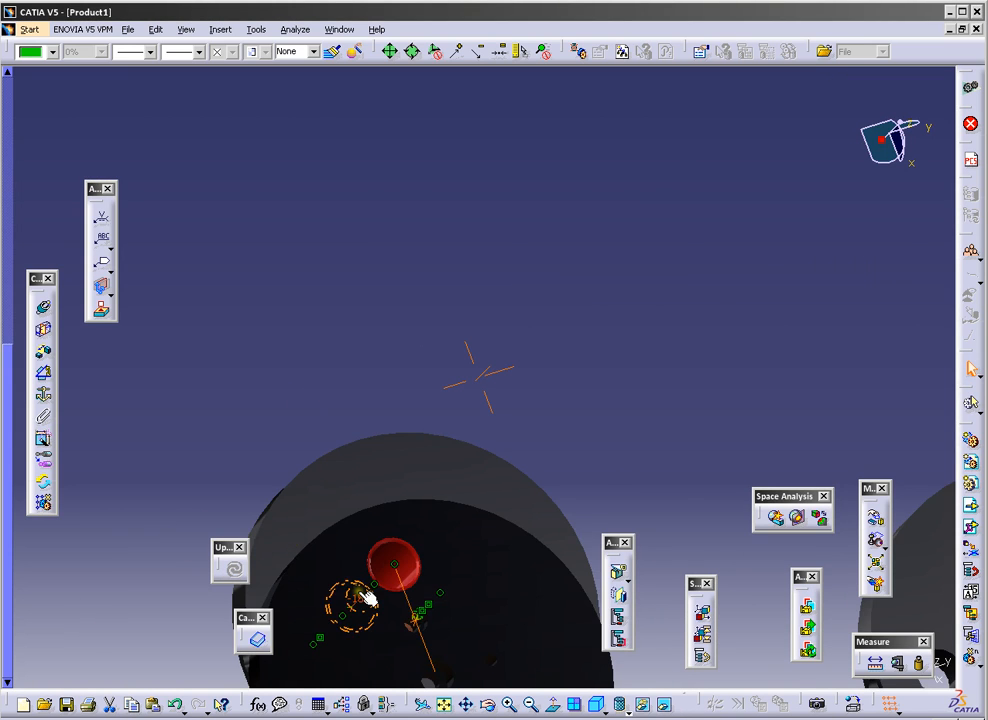
{"action": "middle_click_drag", "start_coordinate": [343, 626], "coordinate": [297, 254]}
{"action": "middle_click_drag", "start_coordinate": [295, 304], "coordinate": [357, 445]}
{"action": "middle_click_drag", "start_coordinate": [188, 406], "coordinate": [426, 380]}
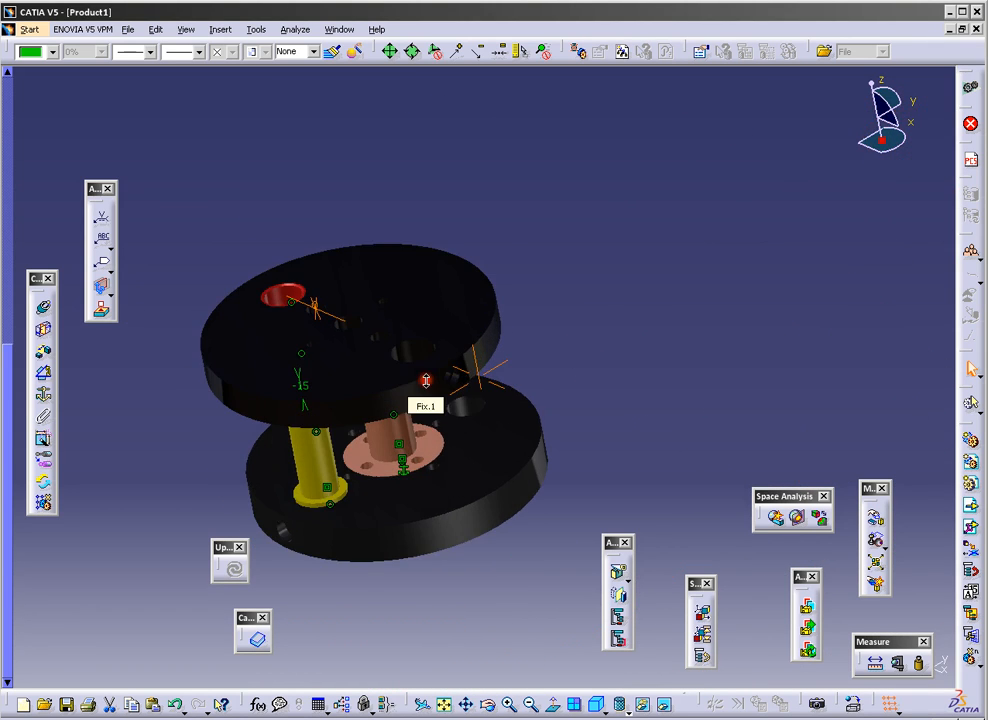
{"action": "left_click", "coordinate": [45, 309]}
{"action": "left_click", "coordinate": [411, 348]}
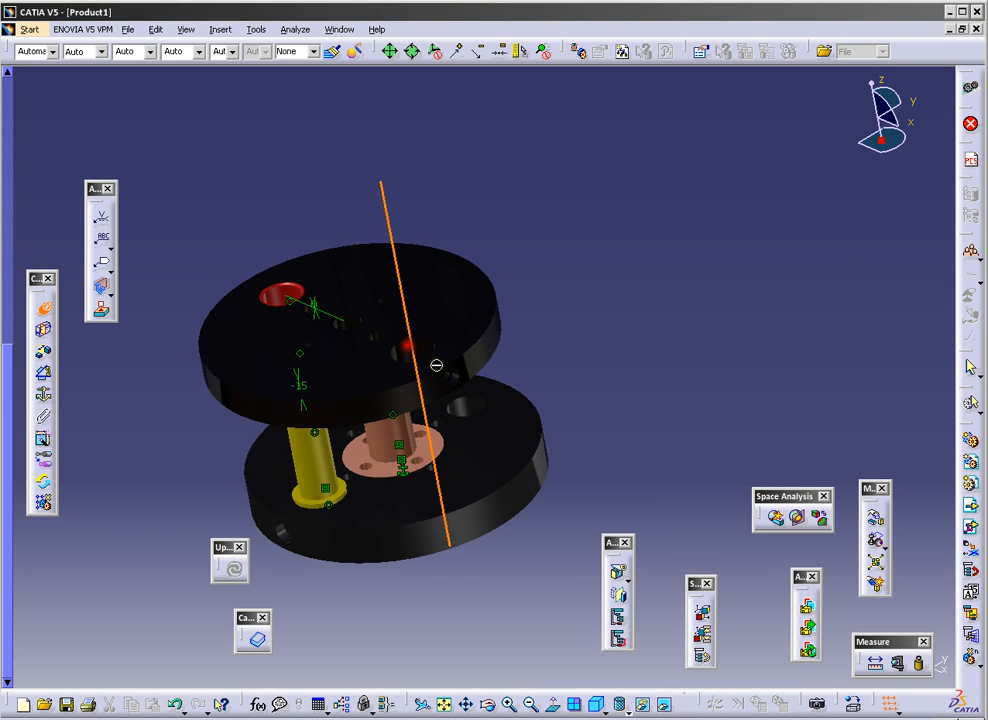
{"action": "mouse_move", "coordinate": [604, 349]}
{"action": "middle_mouse_down"}
{"action": "mouse_move", "coordinate": [684, 289]}
{"action": "mouse_move", "coordinate": [514, 503]}
{"action": "mouse_move", "coordinate": [516, 490]}
{"action": "middle_mouse_up"}
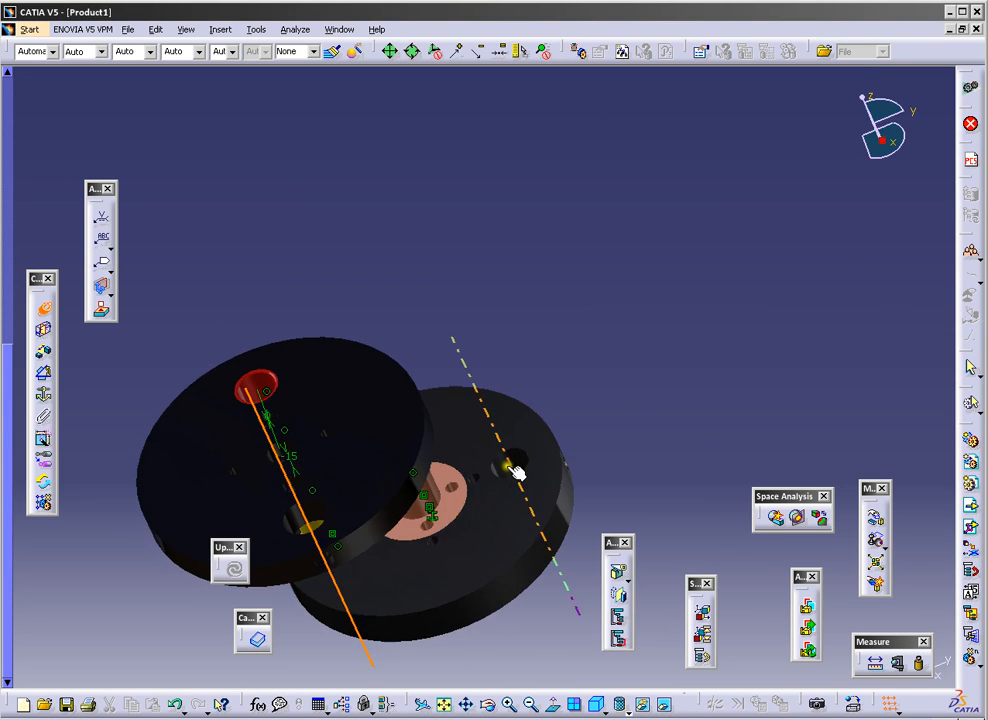
{"action": "left_click", "coordinate": [515, 469]}
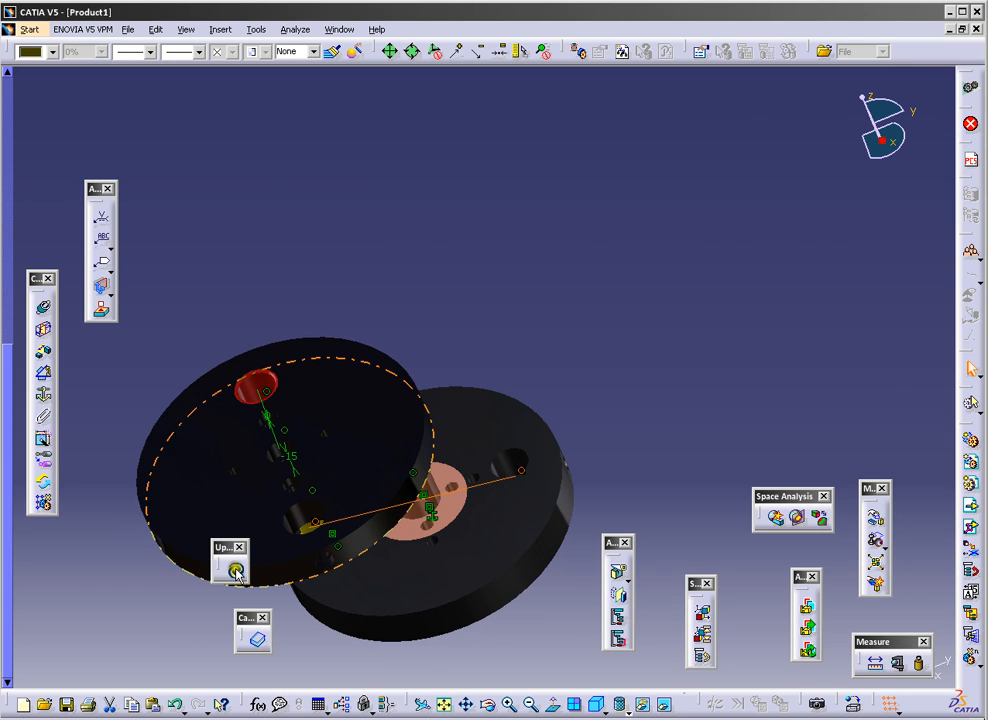
{"action": "left_click", "coordinate": [234, 569]}
{"action": "middle_click_drag", "start_coordinate": [580, 370], "coordinate": [418, 279], "text": "ctrl"}
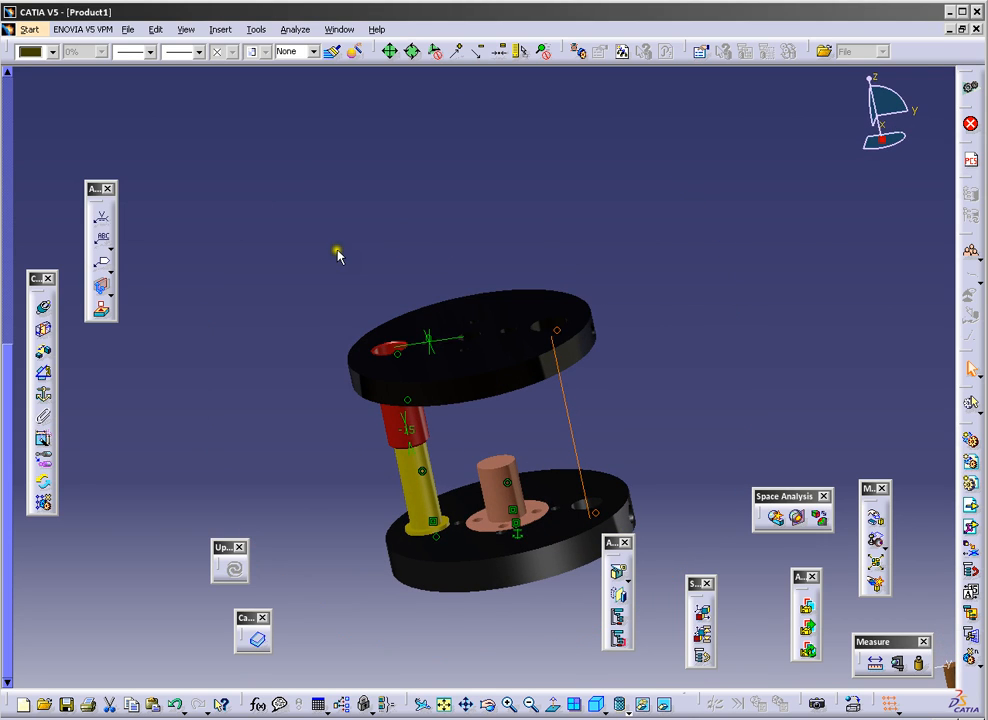
{"action": "middle_click_drag", "start_coordinate": [312, 450], "coordinate": [346, 365]}
{"action": "middle_click_drag", "start_coordinate": [320, 426], "coordinate": [439, 414]}
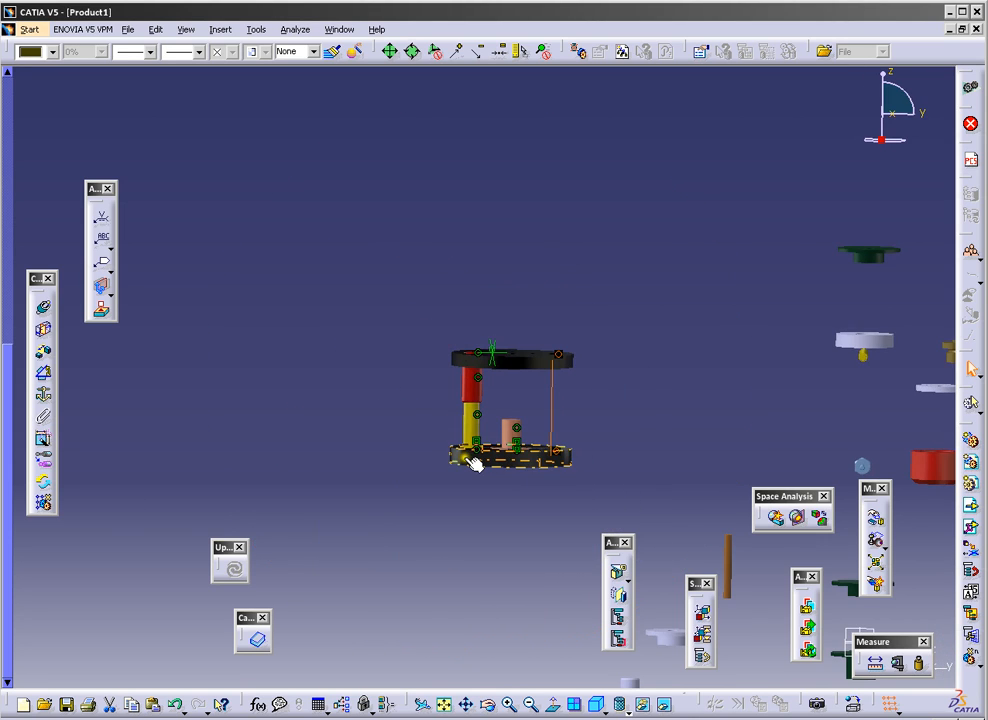
{"action": "middle_click_drag", "start_coordinate": [668, 358], "coordinate": [474, 285]}
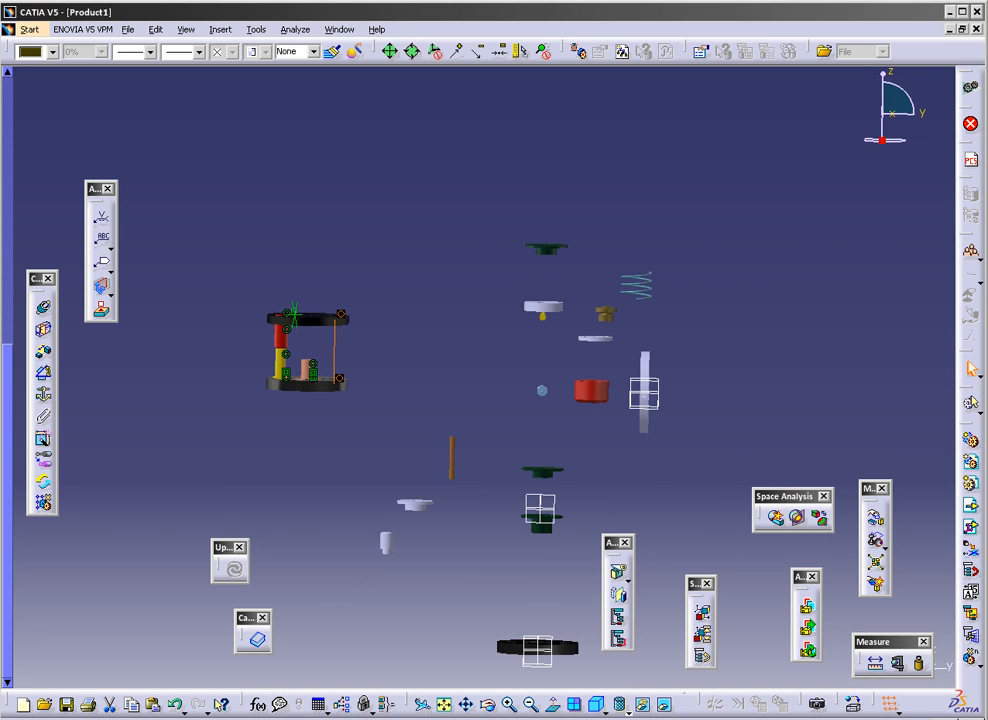